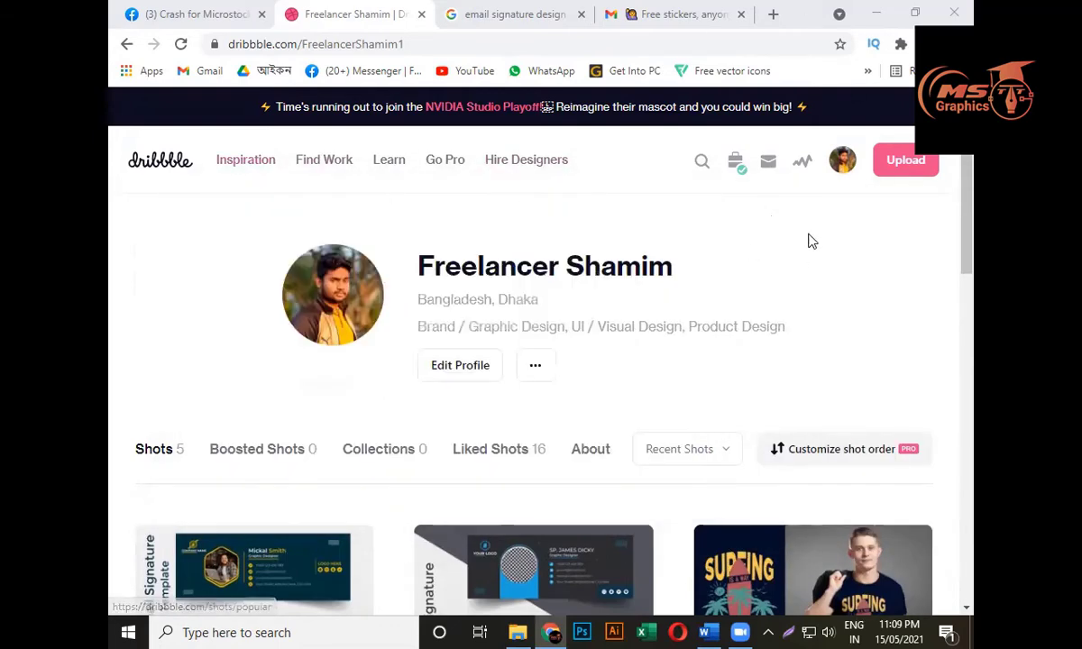
# Start a new Dribbble shot and upload the image email-signature=3 from the Drbbble folder
pyautogui.click(909, 171)
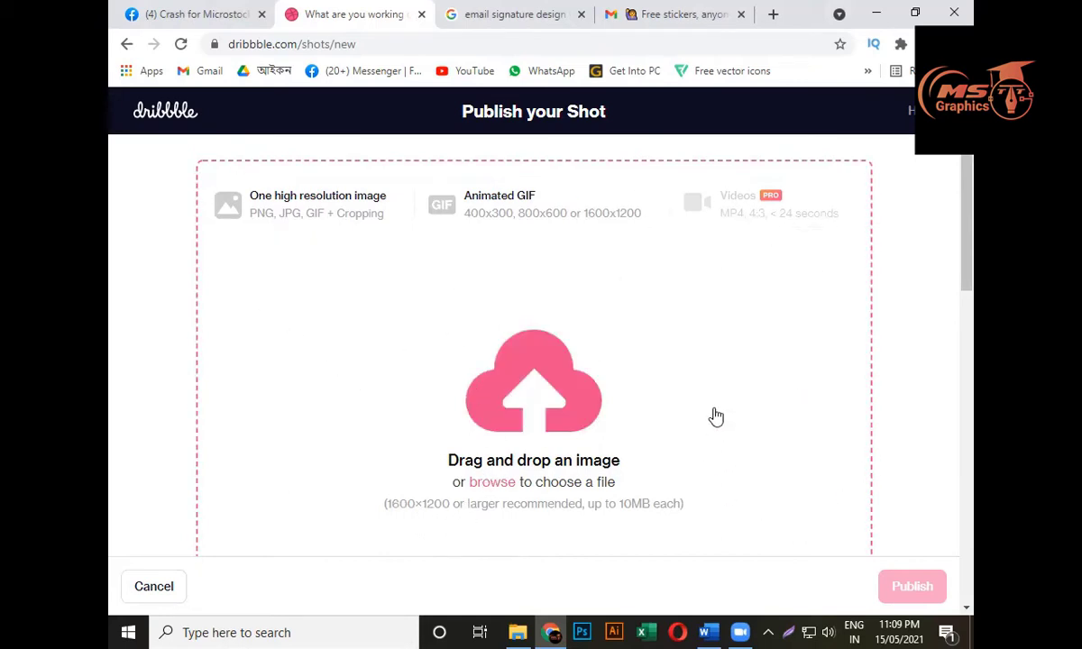
pyautogui.scroll(-2, 826, 253)
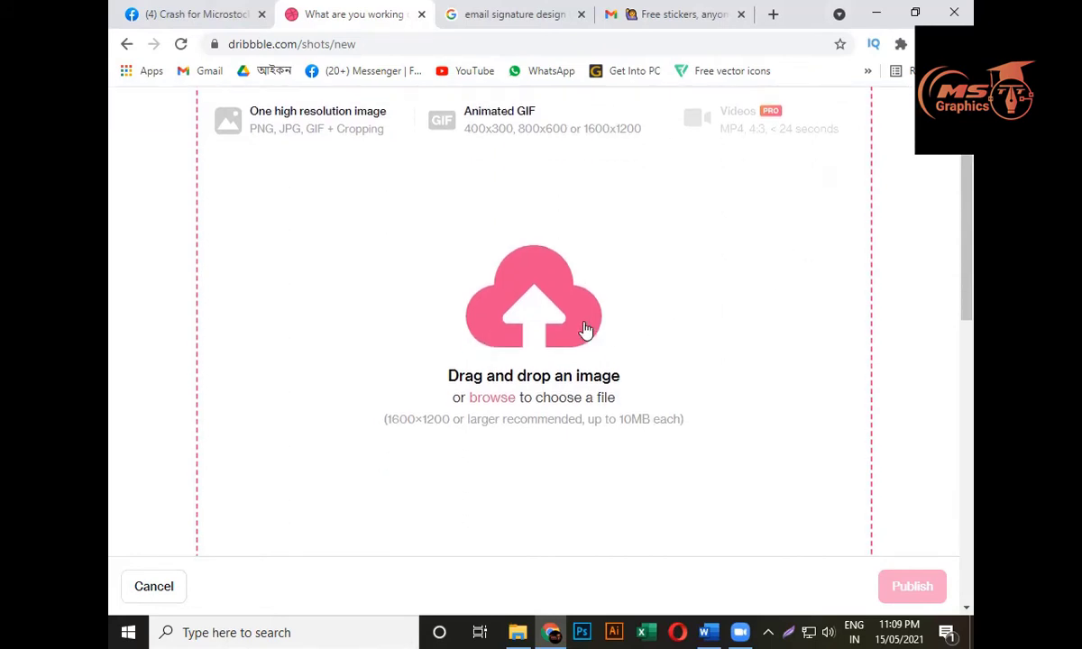
pyautogui.click(510, 293)
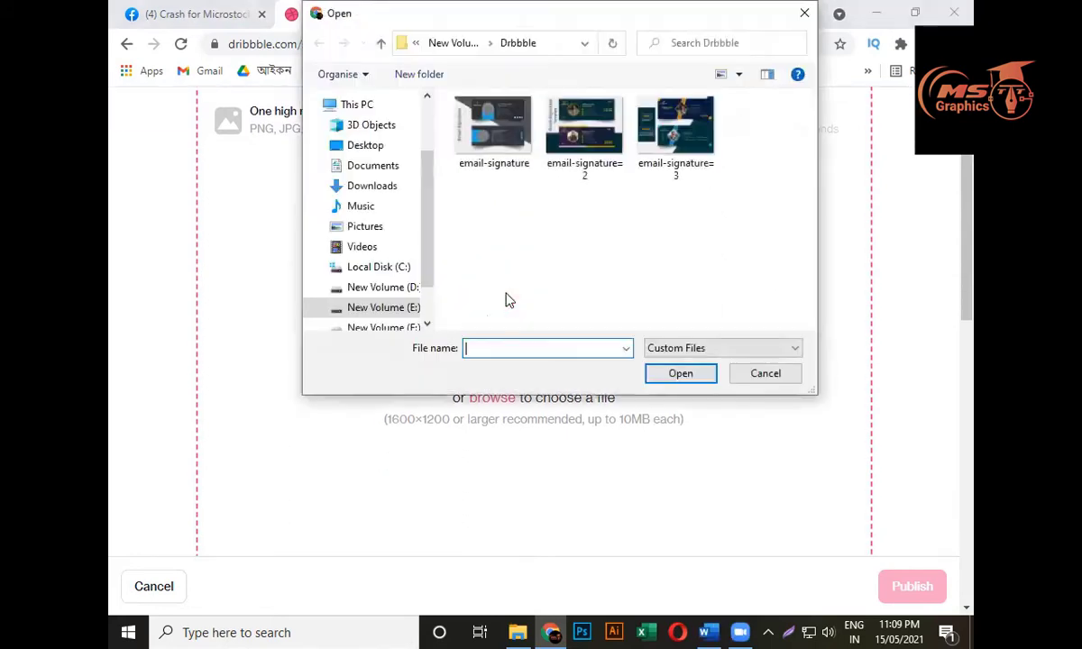
pyautogui.click(675, 155)
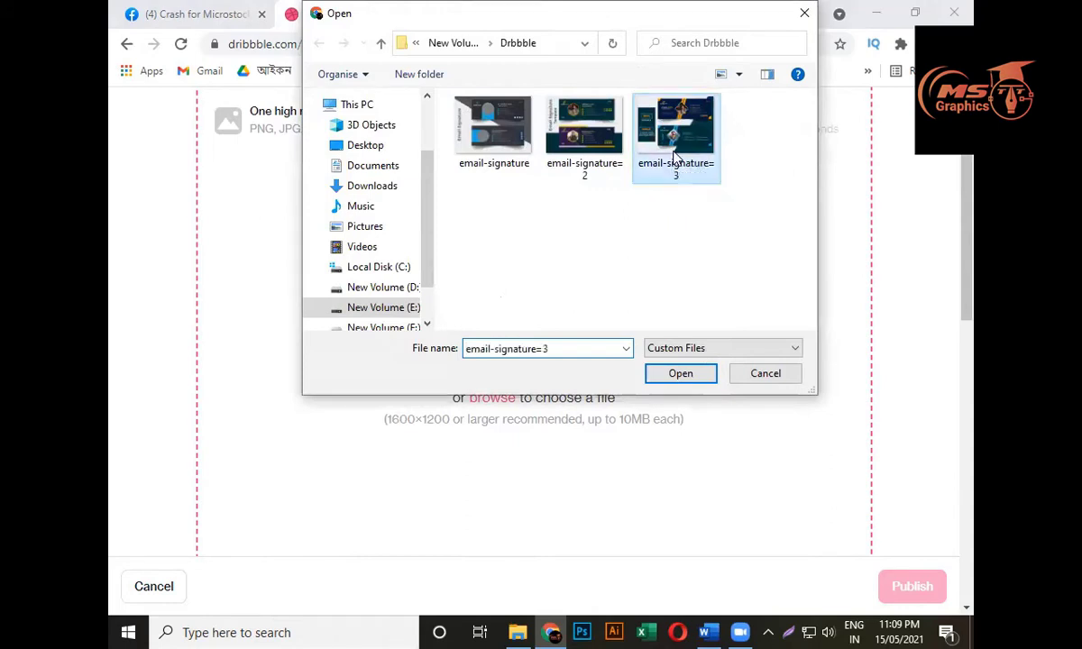
pyautogui.click(684, 375)
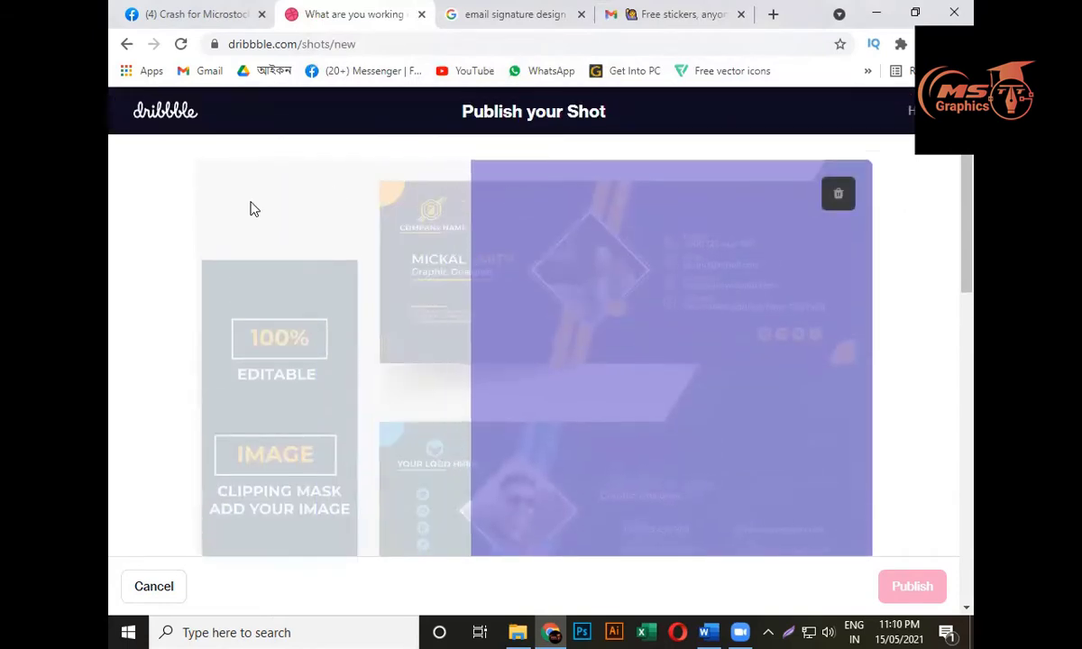
# Examine the uploaded email signature image in the shot preview and the detail fields below it
pyautogui.scroll(-1, 378, 252)
pyautogui.scroll(-1, 311, 386)
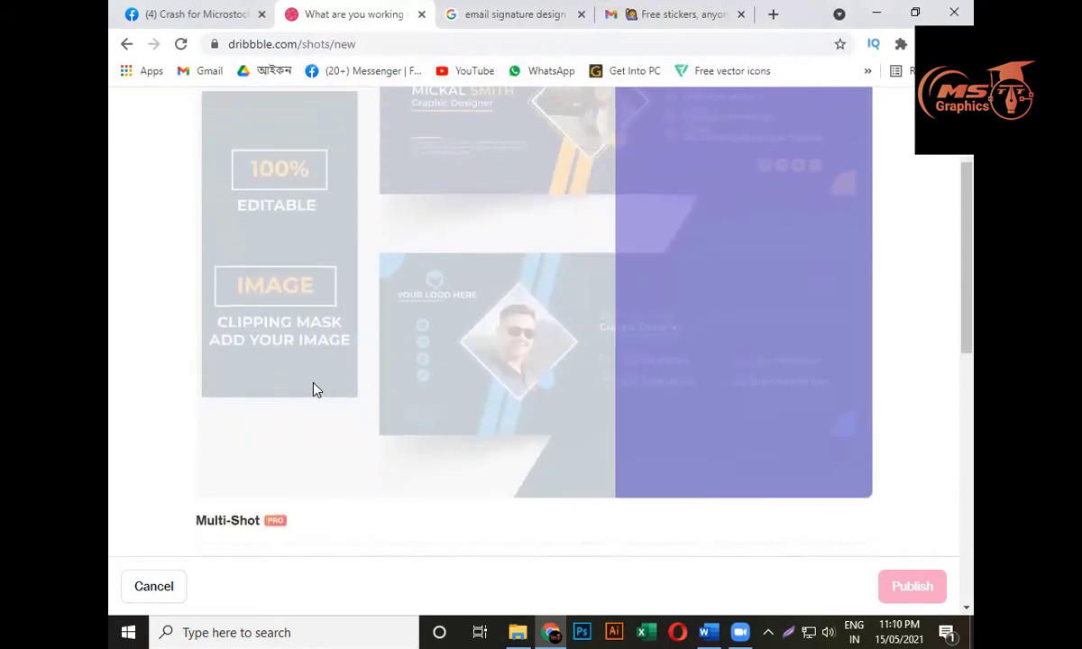
pyautogui.scroll(2, 220, 318)
pyautogui.scroll(-1, 584, 326)
pyautogui.scroll(-1, 604, 305)
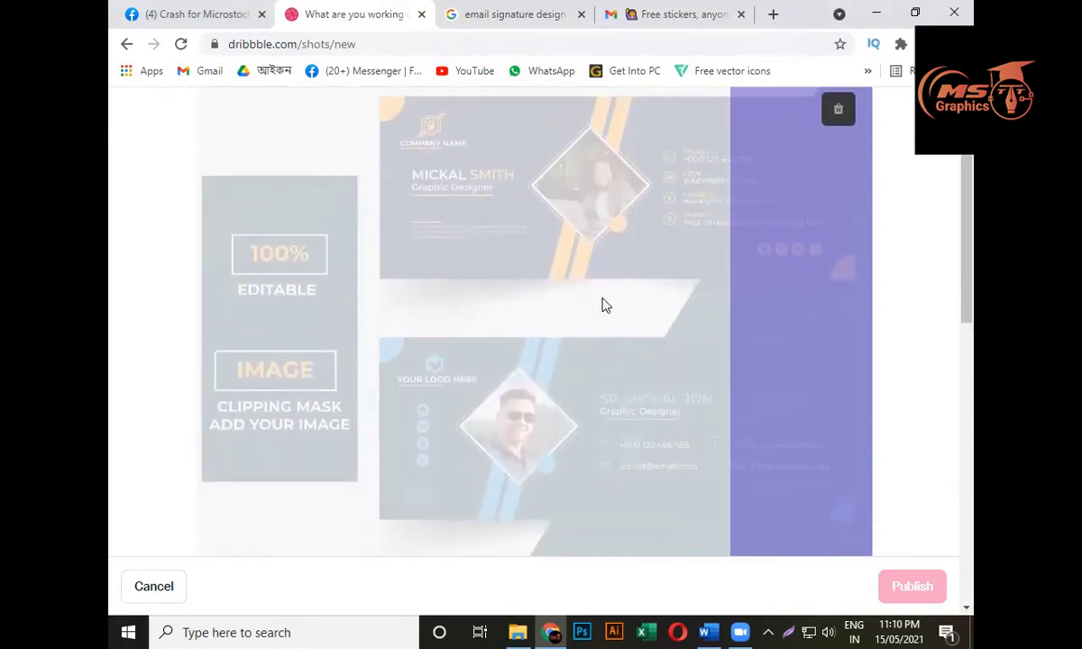
pyautogui.scroll(1, 561, 280)
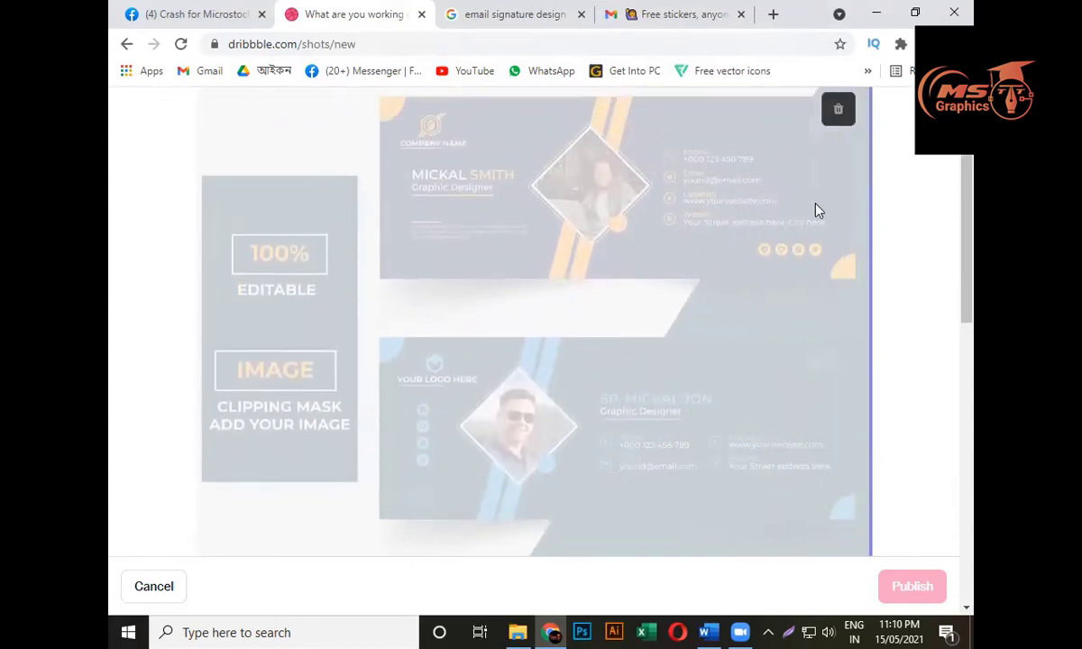
pyautogui.scroll(1, 500, 245)
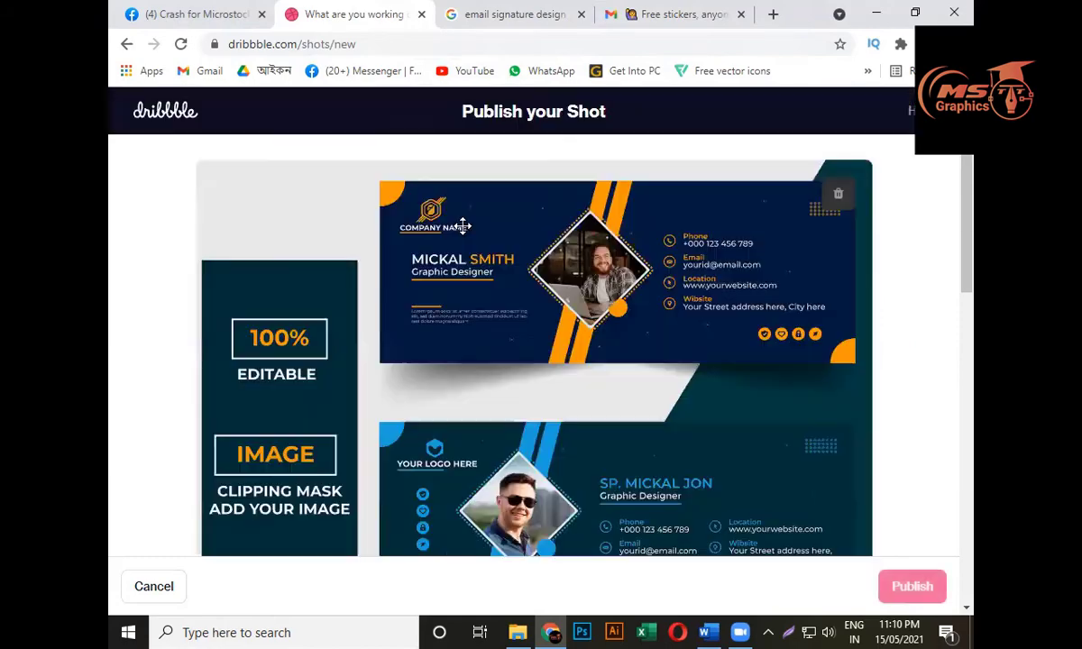
pyautogui.scroll(-2, 572, 237)
pyautogui.scroll(1, 277, 307)
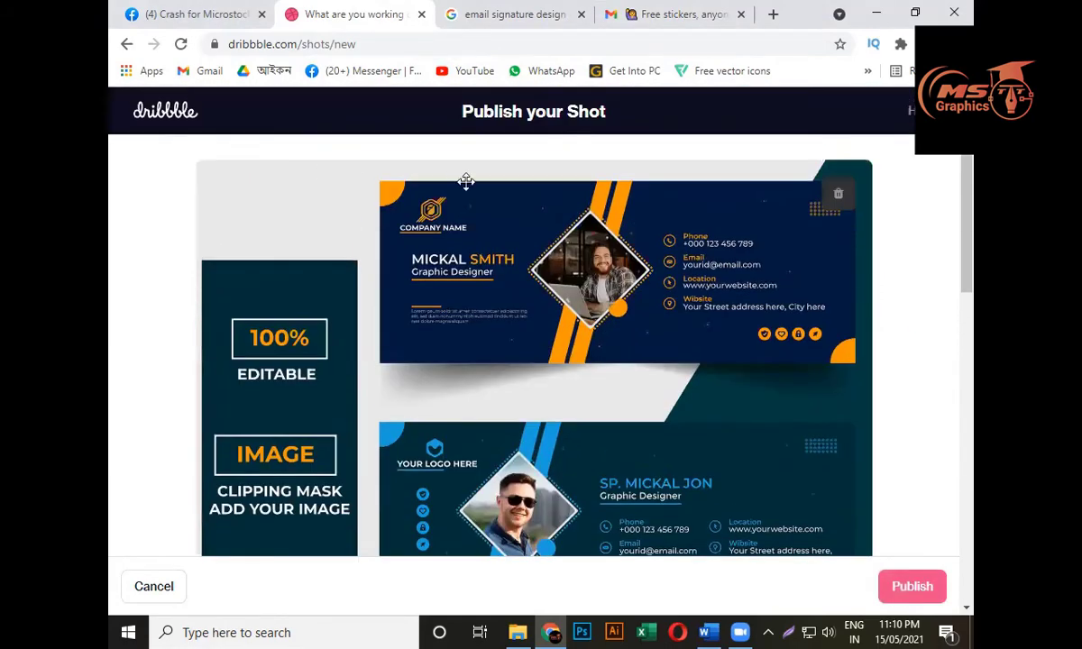
pyautogui.scroll(-1, 636, 185)
pyautogui.scroll(-3, 176, 355)
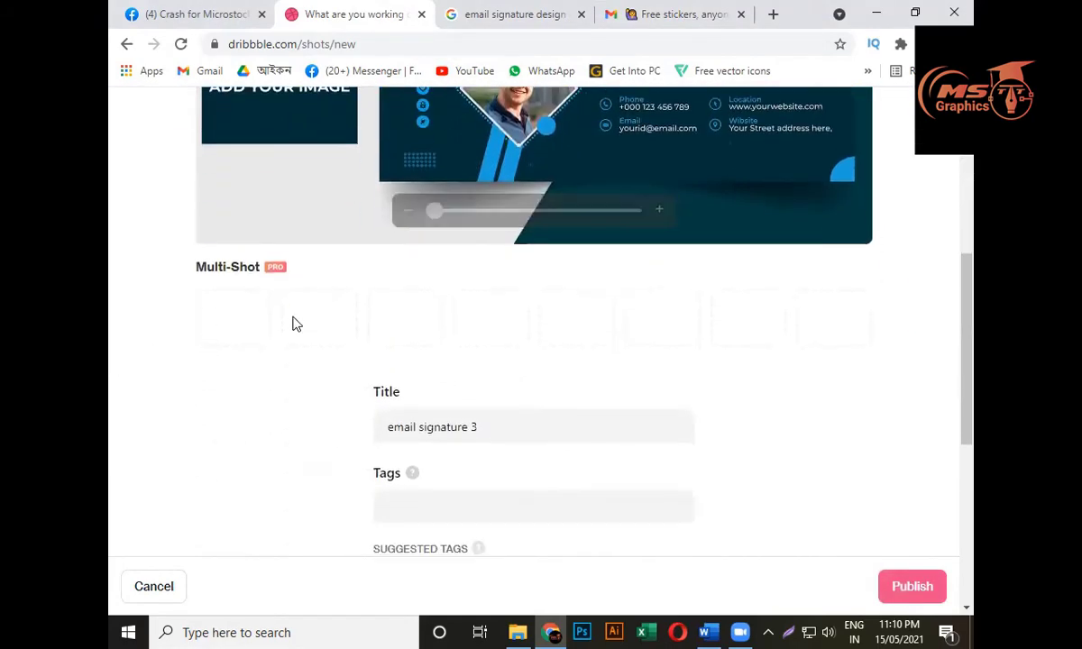
pyautogui.scroll(-1, 331, 442)
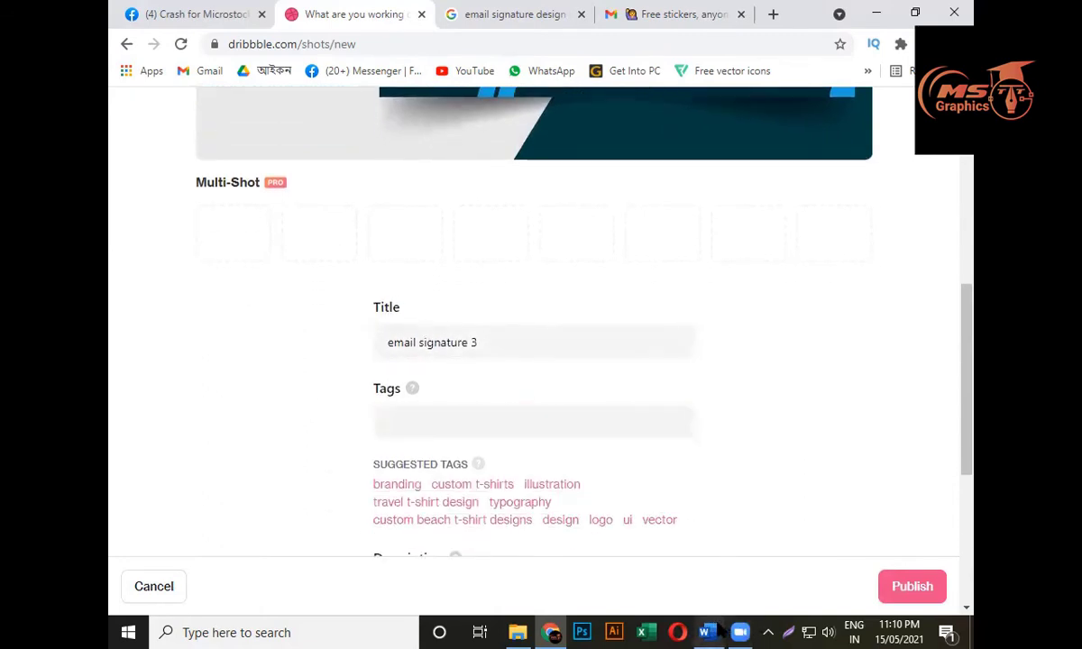
# Copy the heading "Email Signature Design Templates" from the Word document into the shot's title, without its bullet
pyautogui.click(718, 573)
pyautogui.scroll(4, 460, 297)
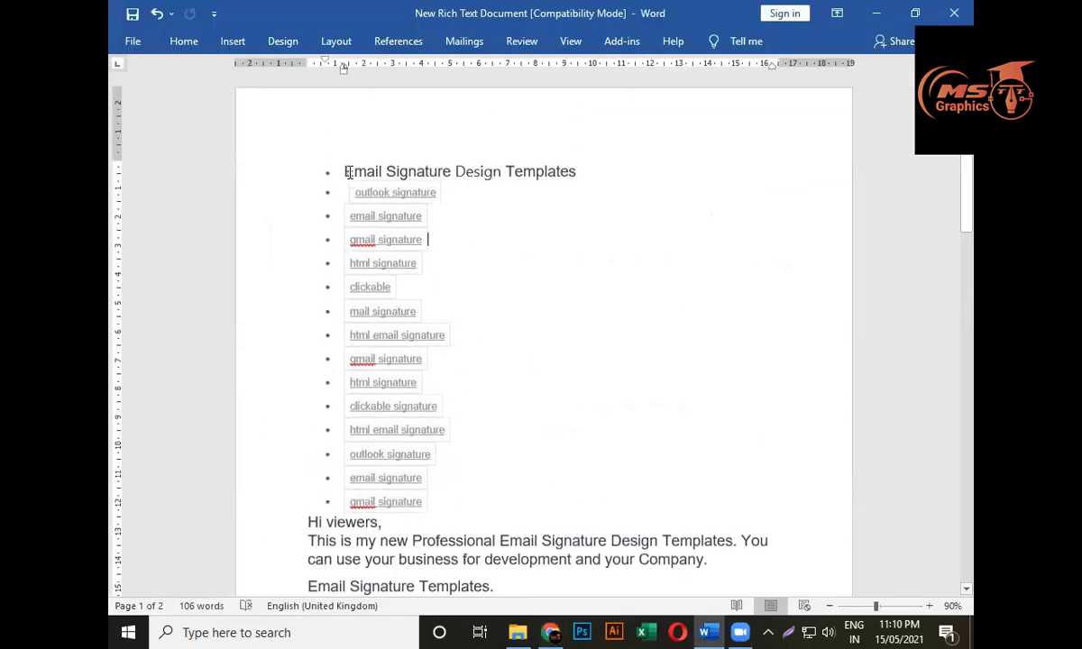
pyautogui.moveTo(343, 167); pyautogui.dragTo(548, 171)
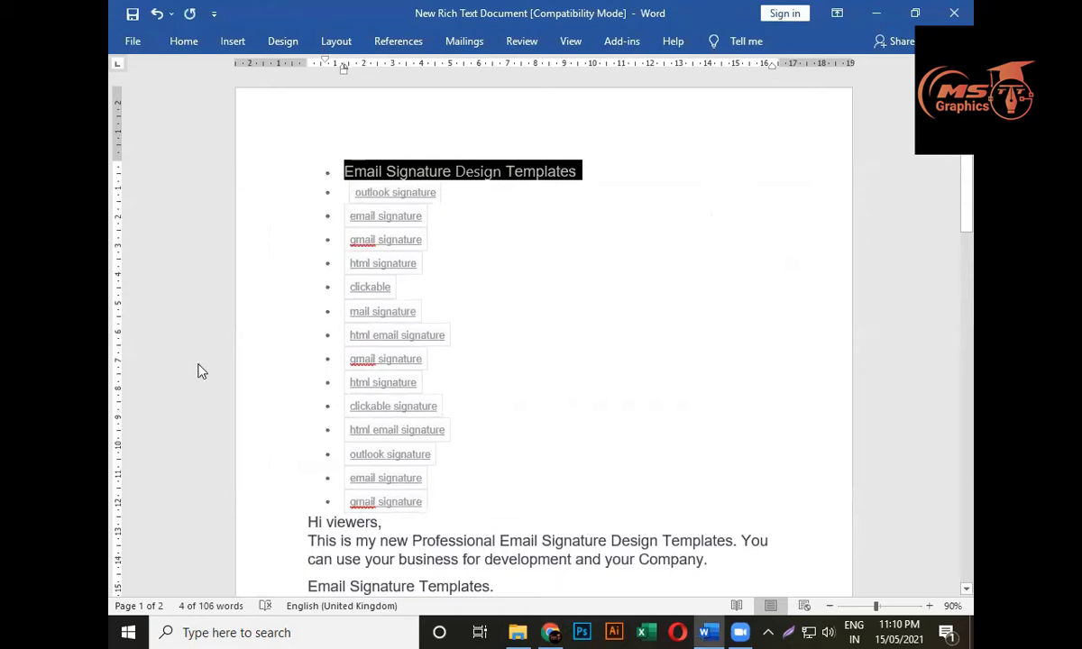
pyautogui.hotkey('alt', 'Tab')
pyautogui.write('•\tEmail Signature Design Templates')
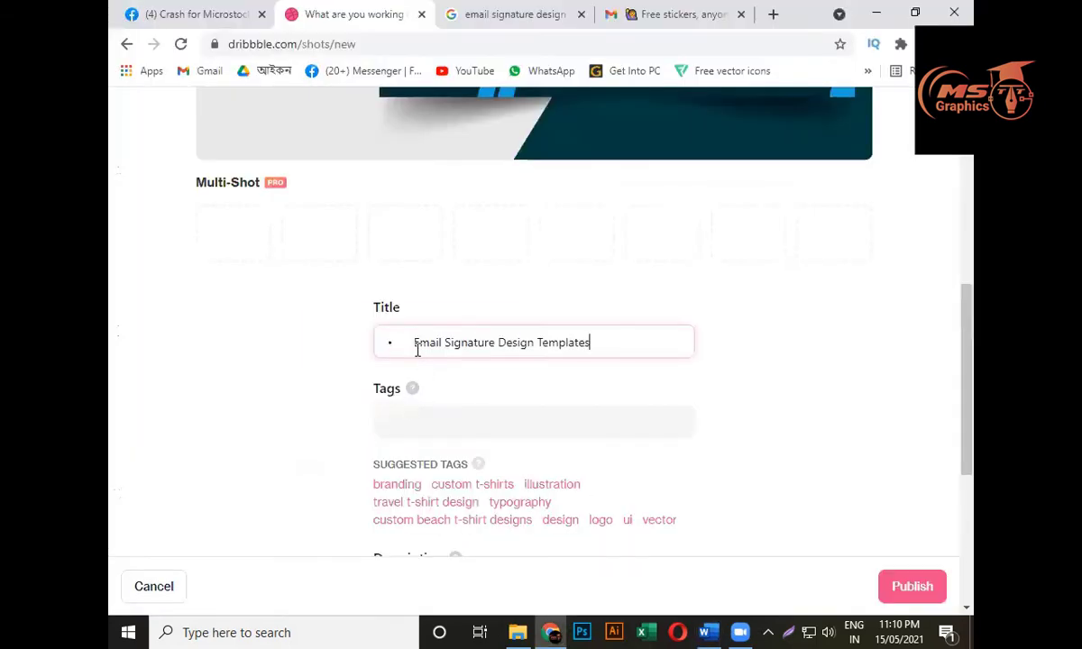
pyautogui.press('BackSpace')
pyautogui.press('BackSpace')
pyautogui.click(591, 342)
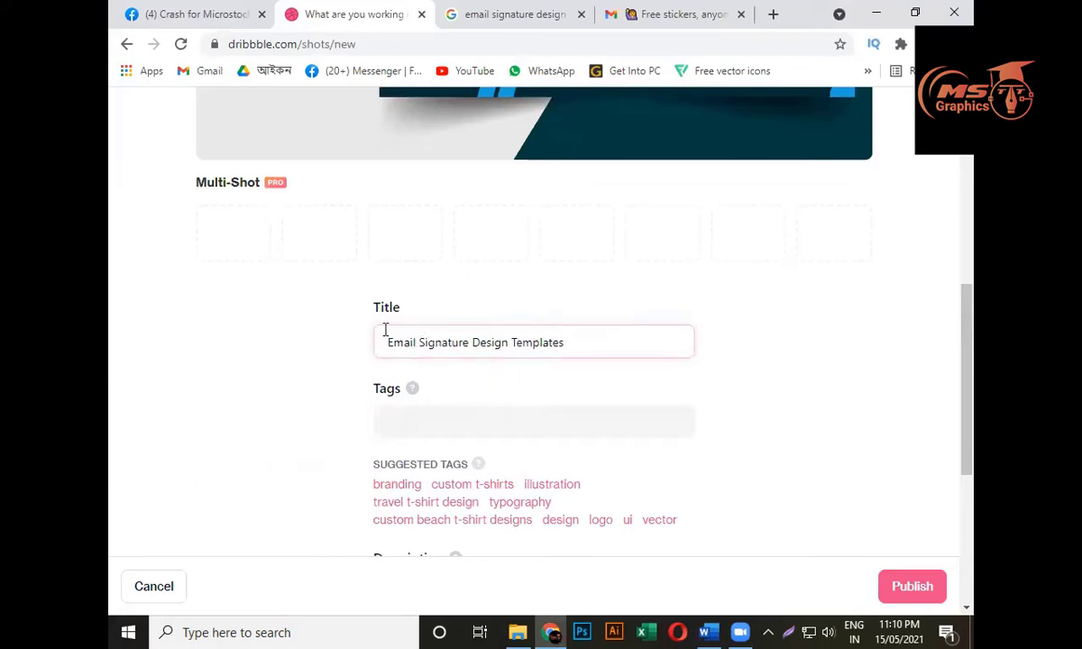
pyautogui.click(432, 420)
pyautogui.scroll(-2, 433, 397)
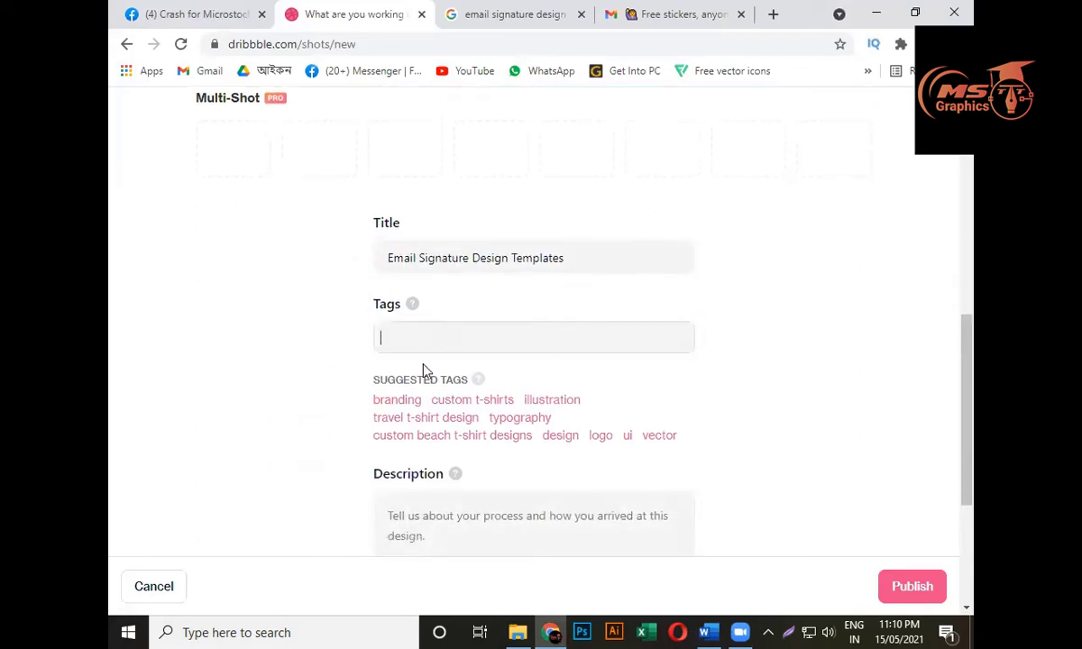
pyautogui.scroll(4, 423, 370)
pyautogui.scroll(-1, 442, 370)
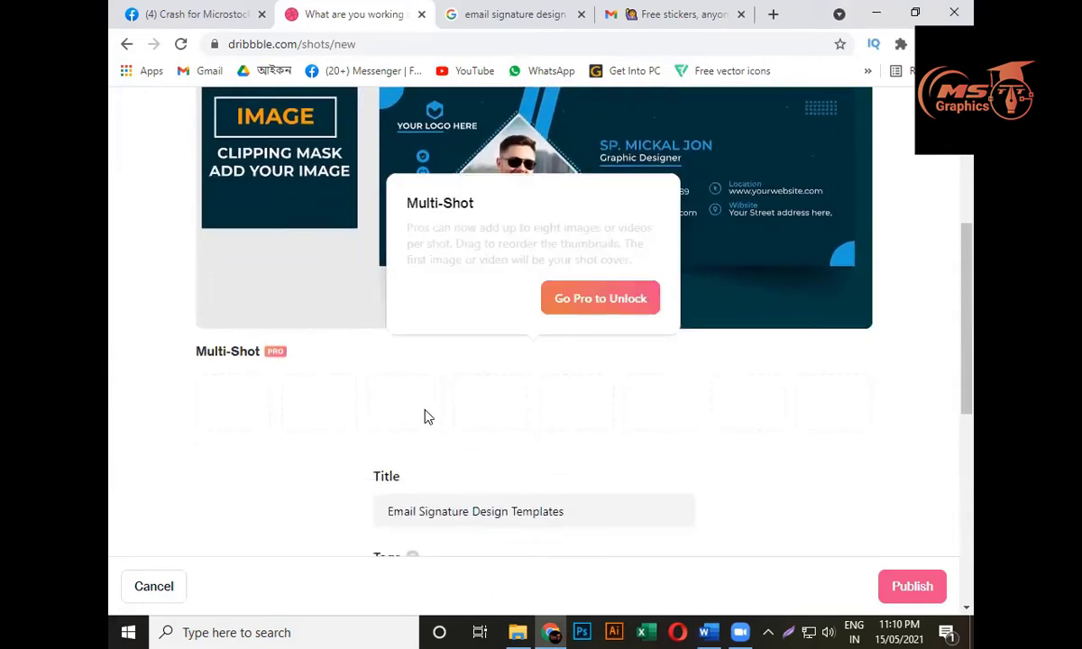
pyautogui.scroll(-2, 428, 417)
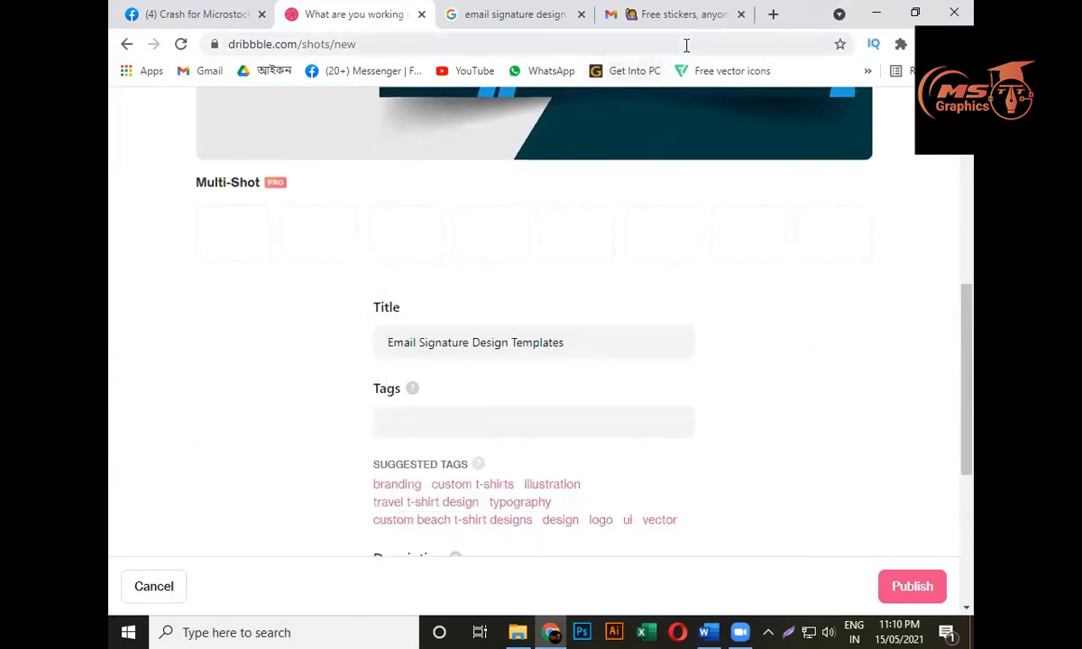
# Open keywordtool.io in a new browser tab for keyword research
pyautogui.click(773, 14)
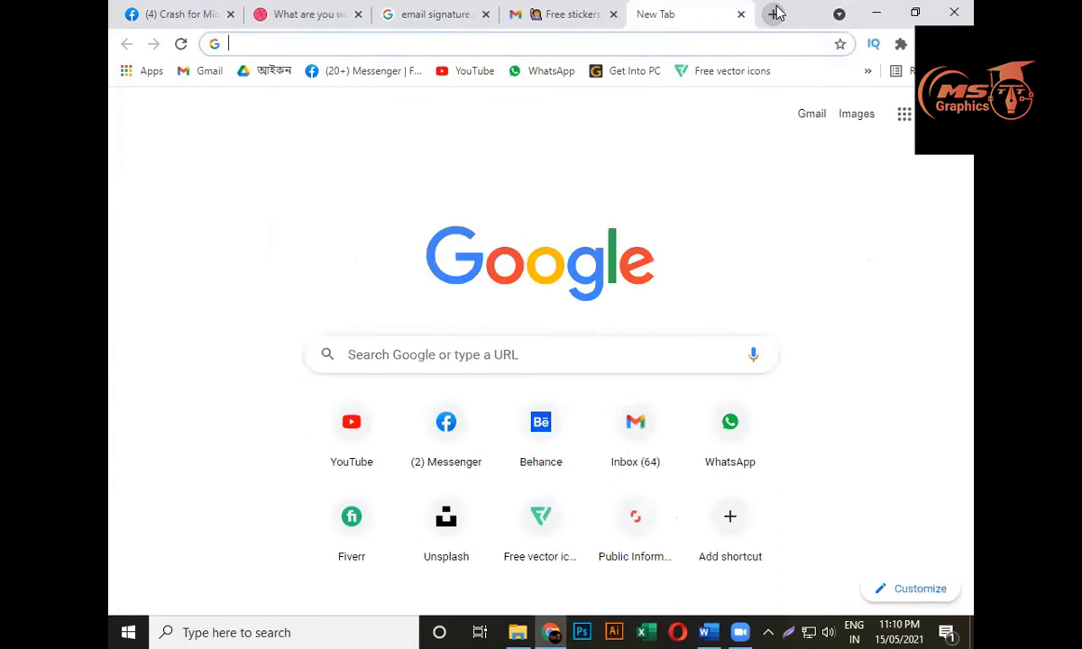
pyautogui.write('k')
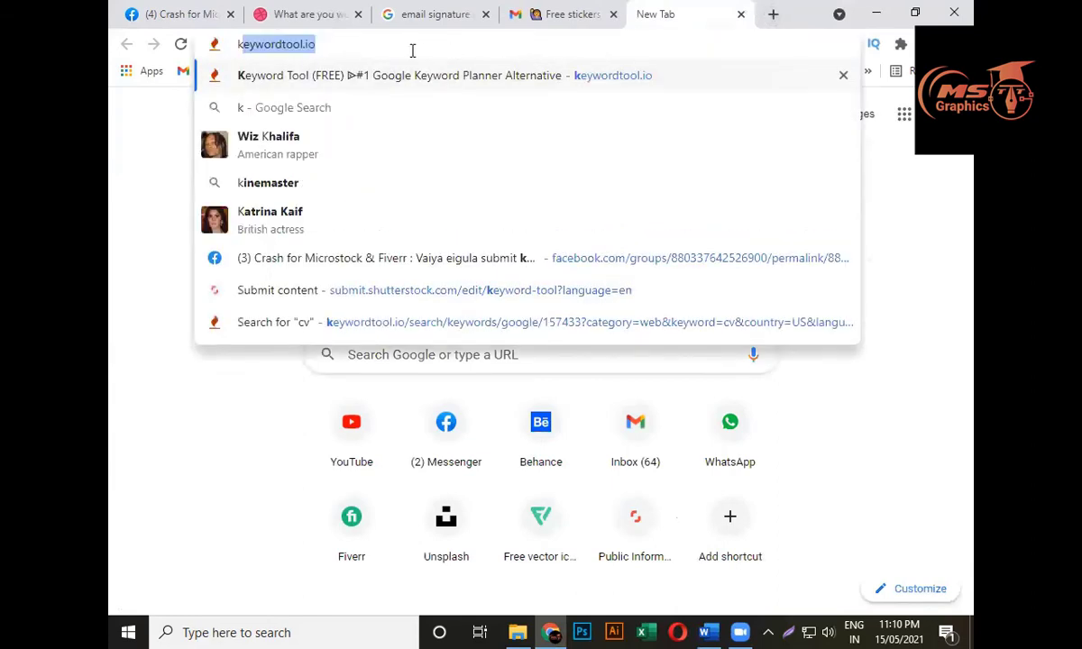
pyautogui.press('Return')
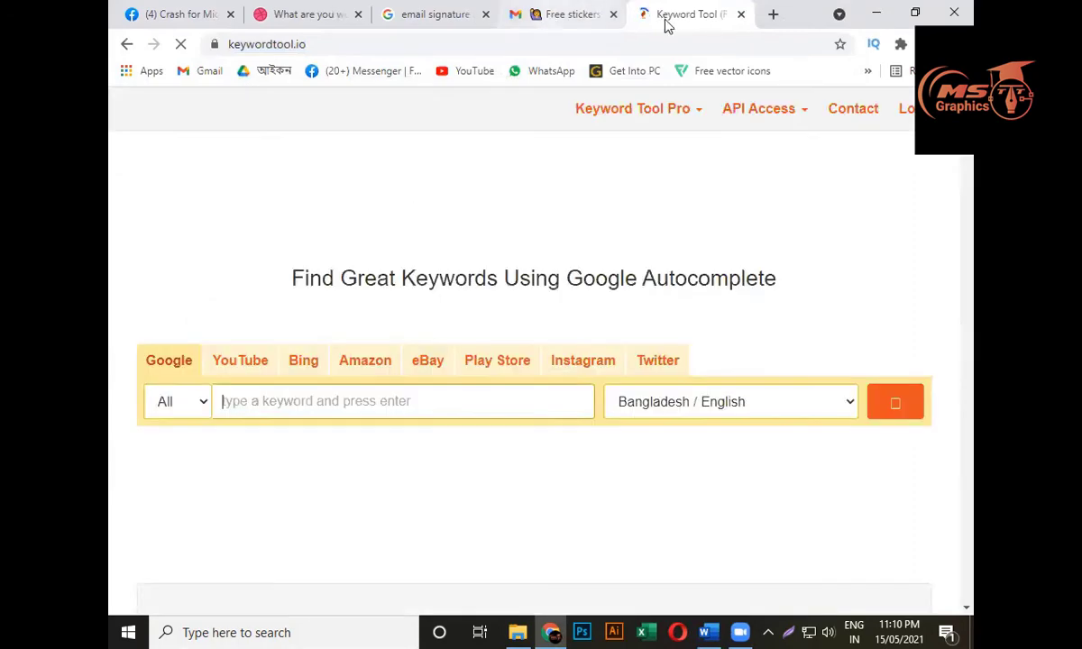
# Search Keyword Tool for the phrase "email signature design template" copied from the Google search, and review the suggested keywords
pyautogui.click(446, 15)
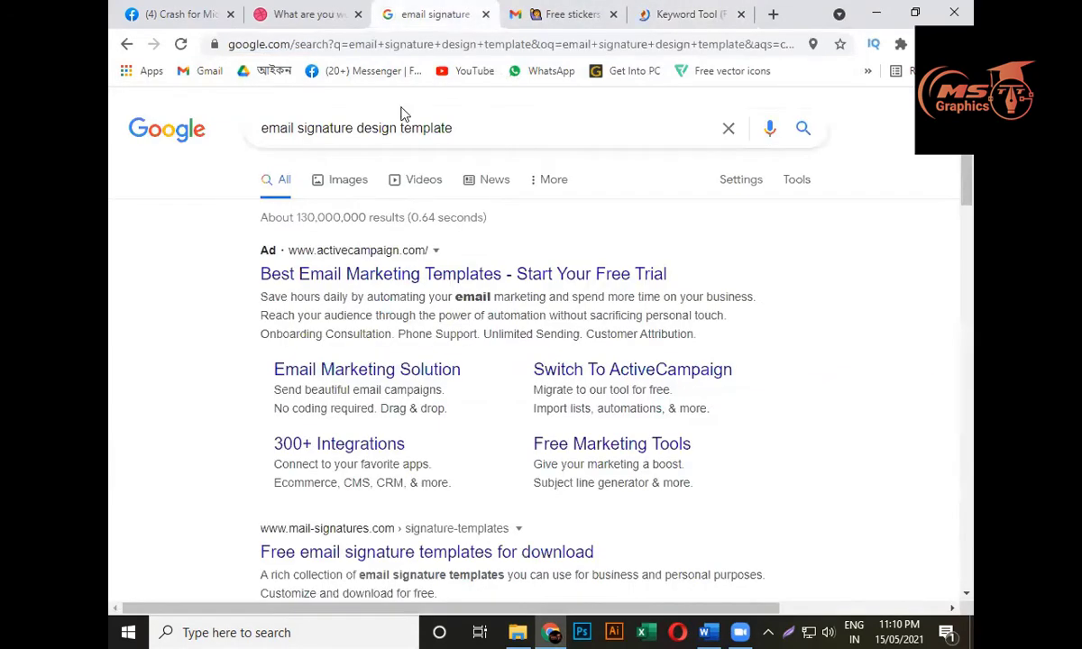
pyautogui.moveTo(448, 128); pyautogui.dragTo(248, 128)
pyautogui.hotkey('ctrl', 'c')
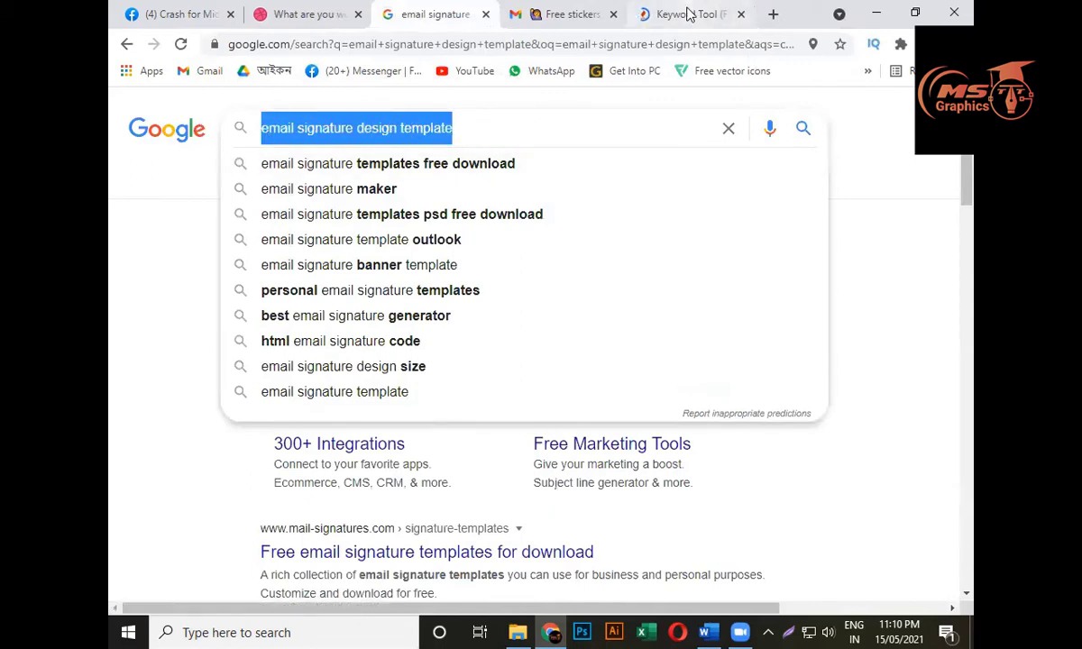
pyautogui.click(685, 14)
pyautogui.click(329, 401)
pyautogui.hotkey('ctrl', 'v')
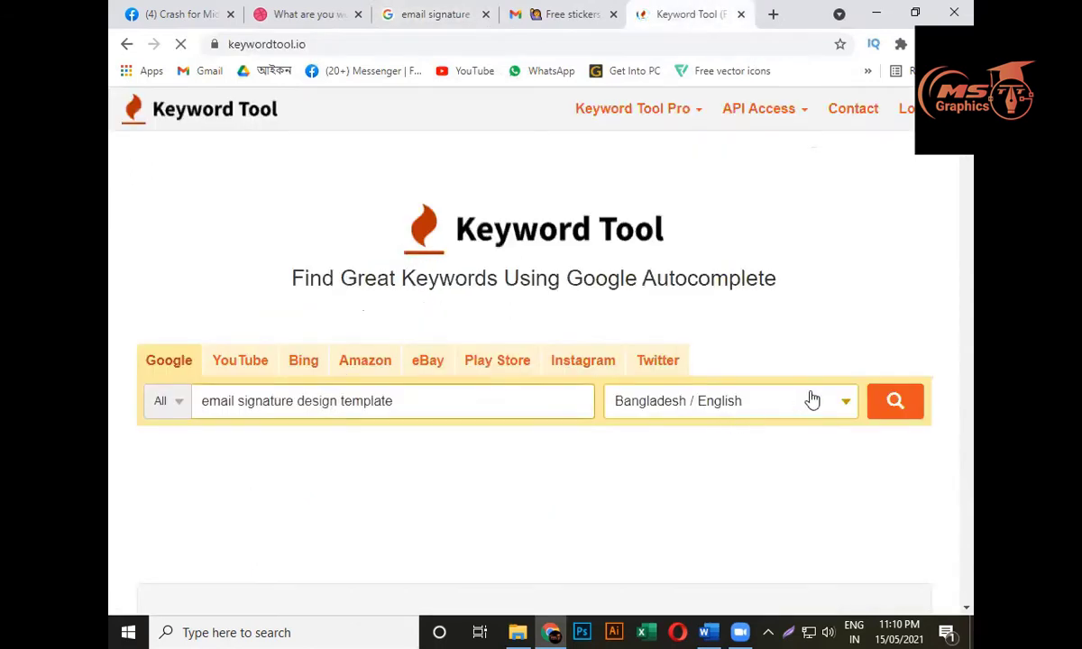
pyautogui.click(872, 402)
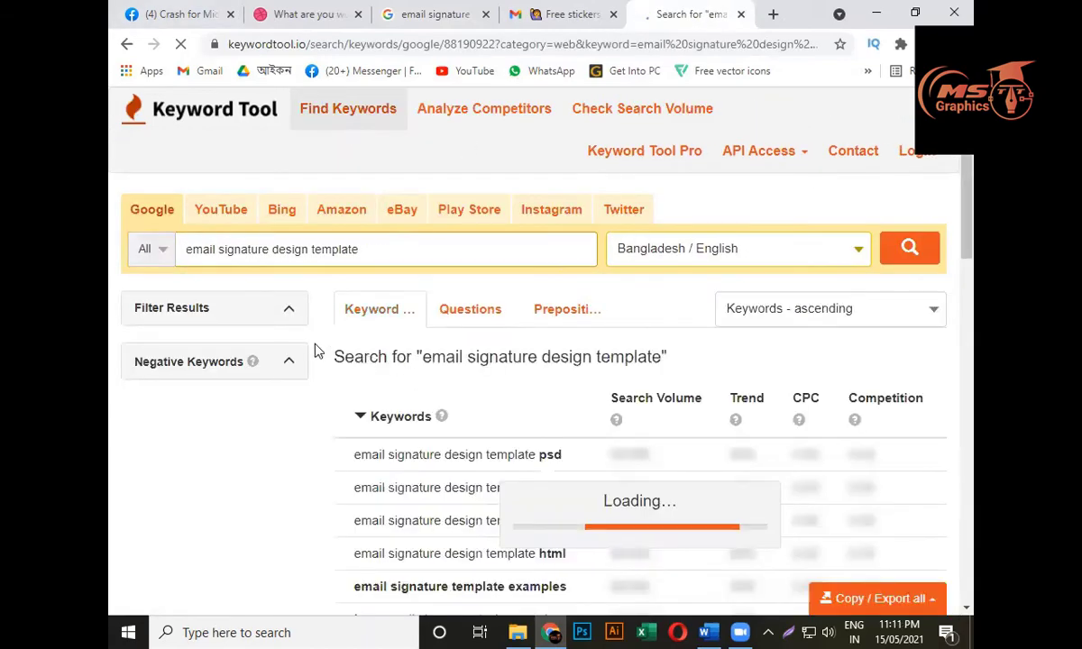
pyautogui.scroll(-3, 360, 307)
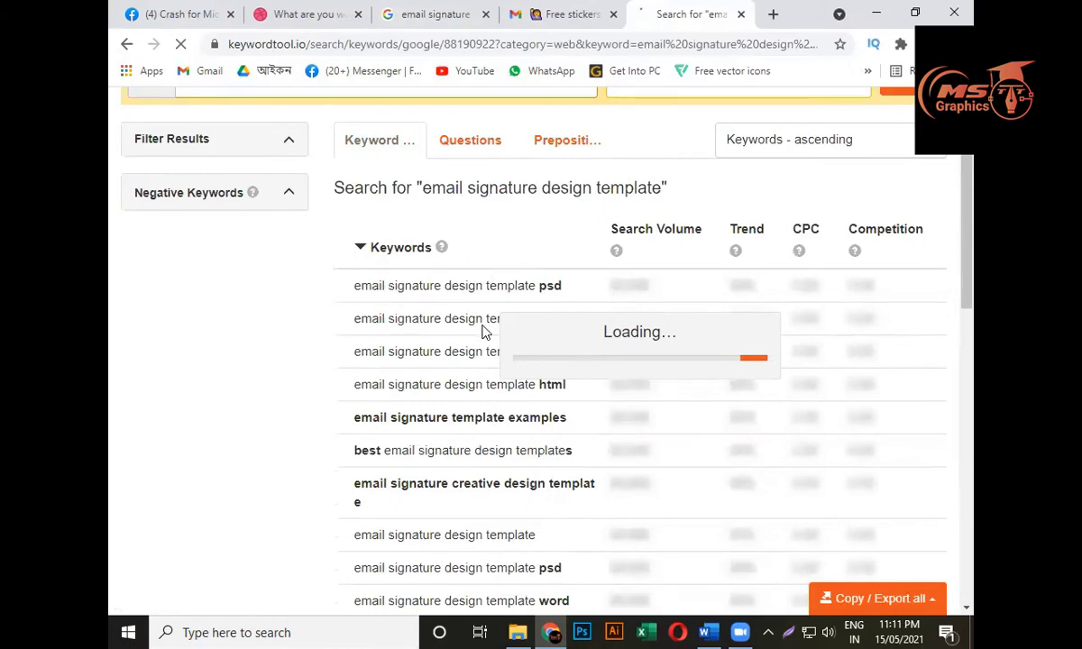
pyautogui.scroll(-2, 502, 361)
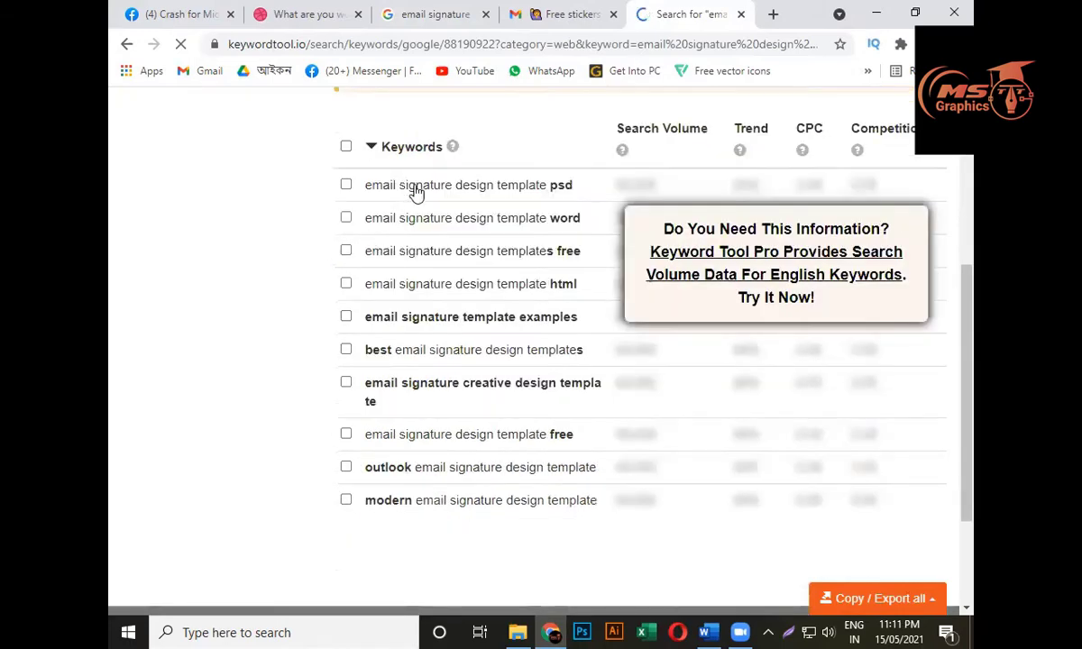
pyautogui.scroll(-2, 505, 324)
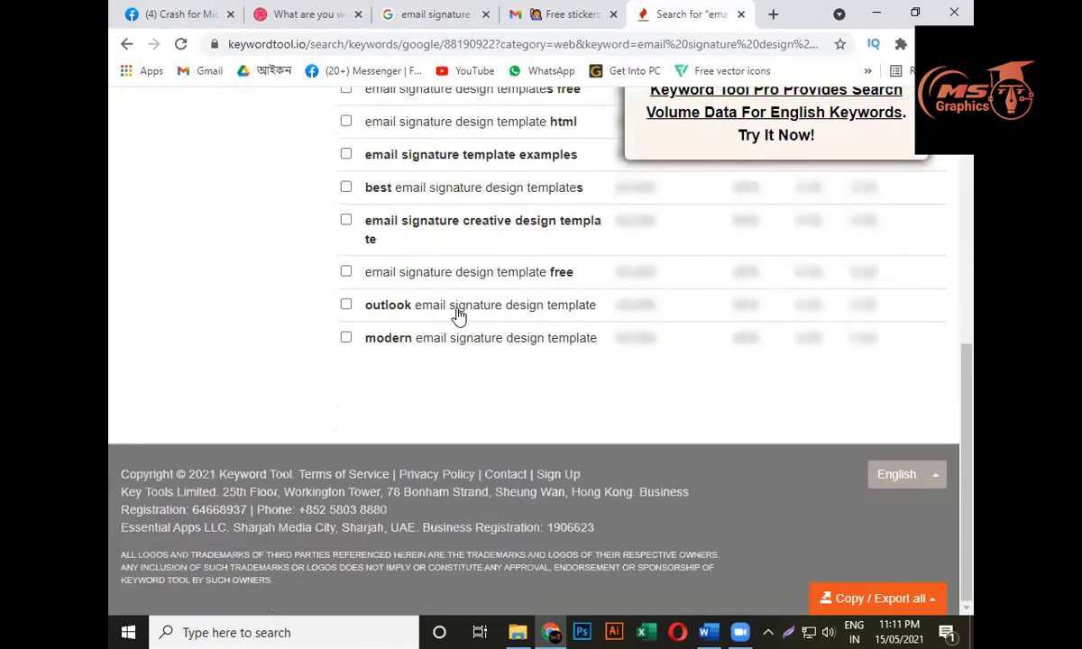
pyautogui.scroll(3, 442, 302)
pyautogui.scroll(3, 441, 309)
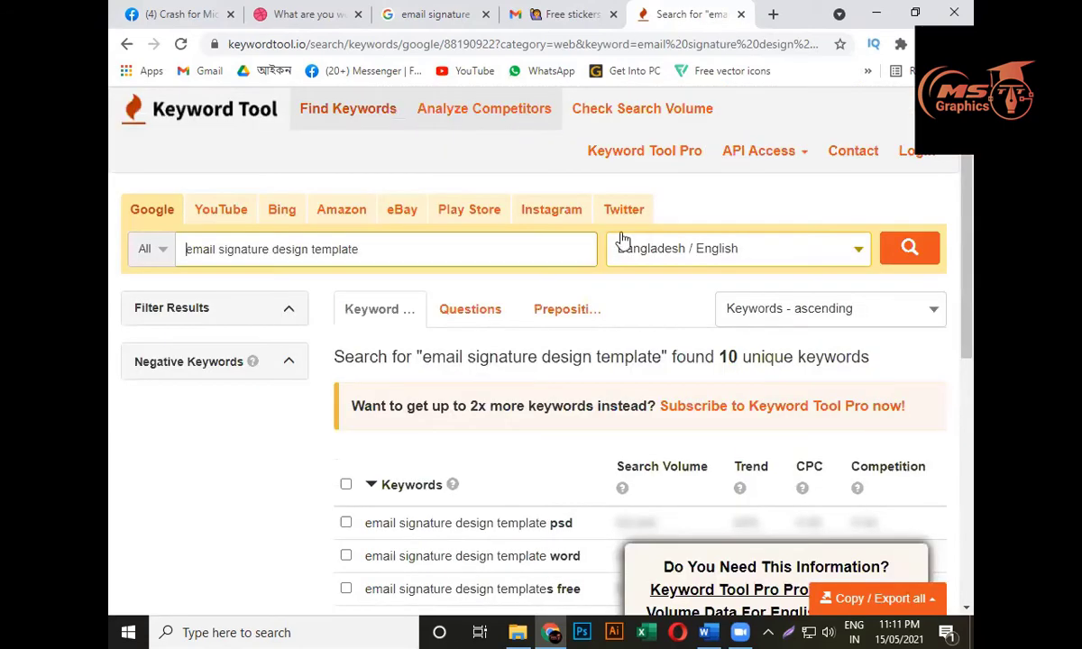
# Close the Keyword Tool page and examine the related searches on the Google results page for "email signature design template"
pyautogui.click(577, 14)
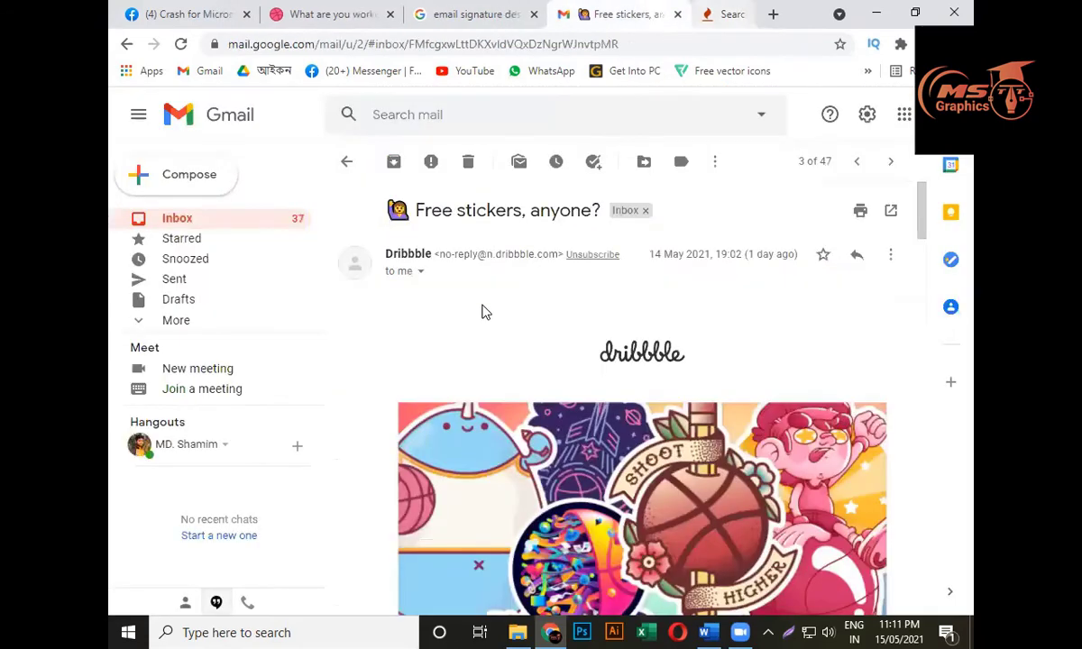
pyautogui.click(491, 14)
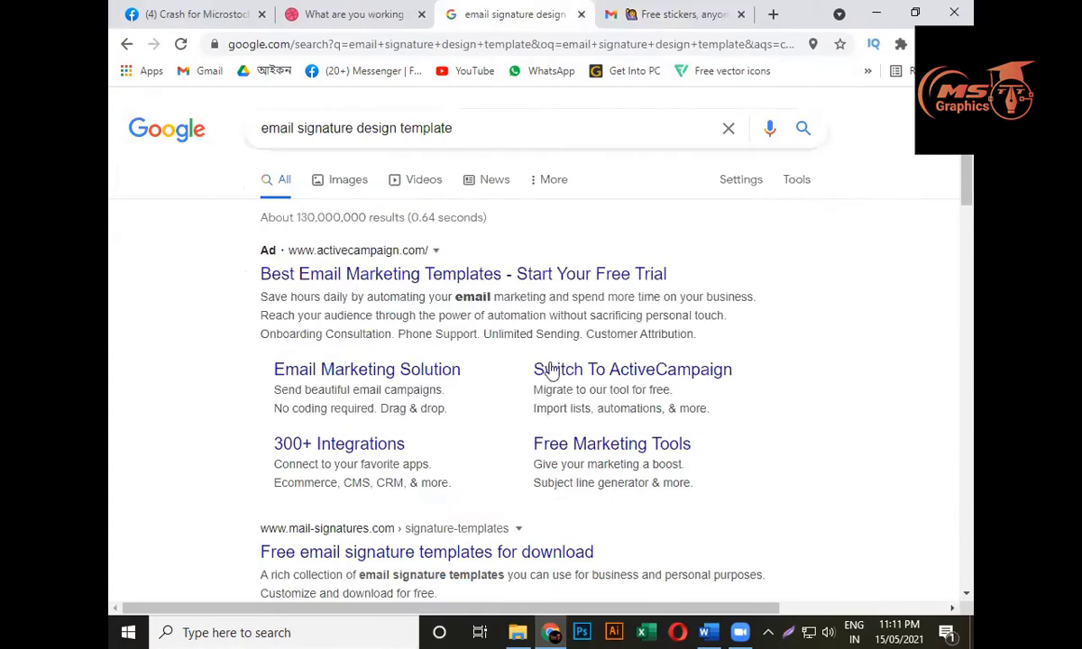
pyautogui.scroll(-10, 430, 370)
pyautogui.scroll(-3, 427, 374)
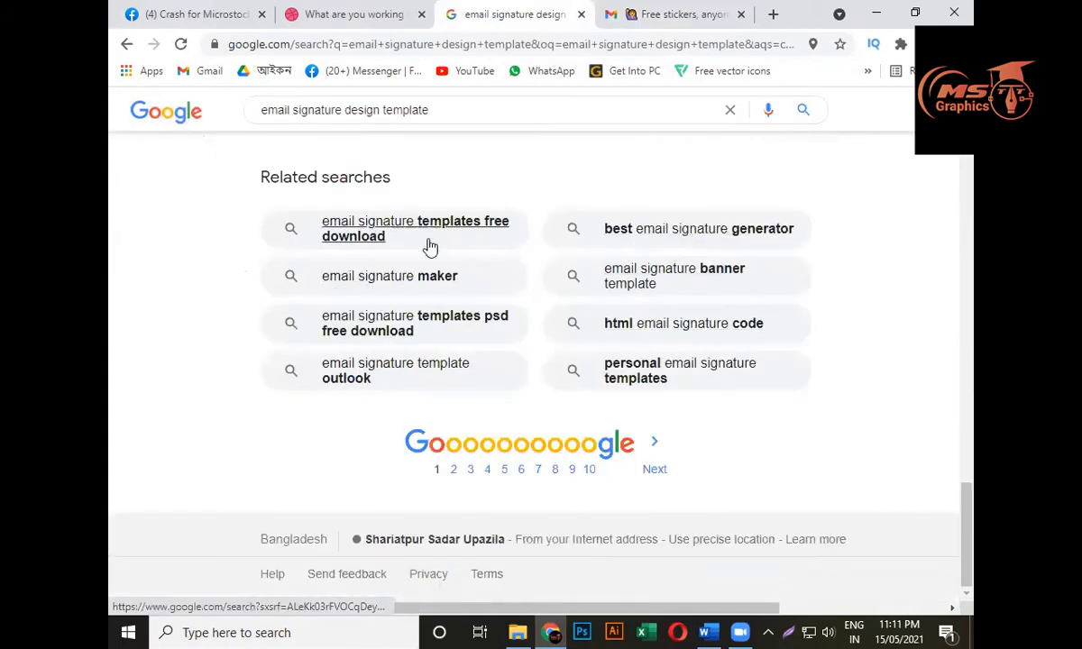
pyautogui.scroll(4, 510, 301)
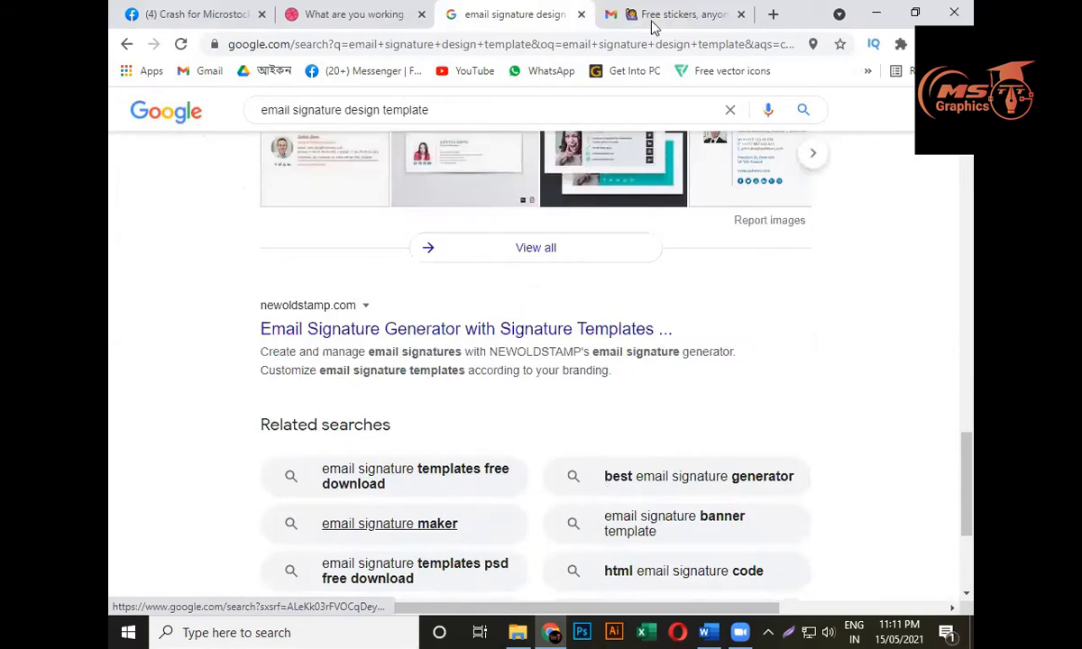
pyautogui.scroll(10, 543, 278)
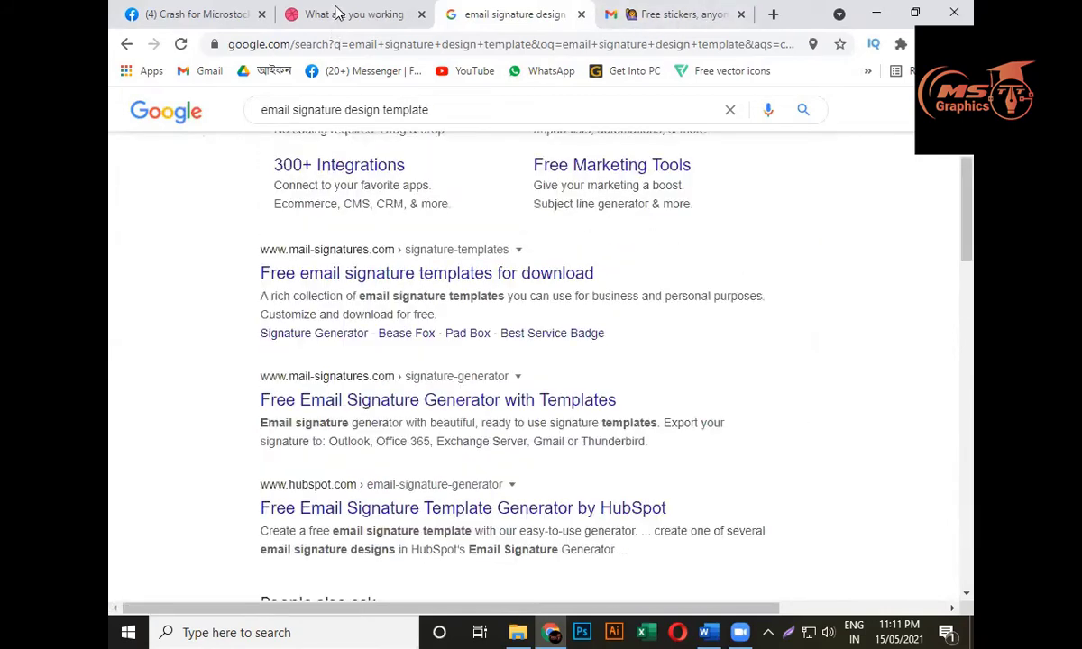
# Try to add the whole keyword list from the Word document, "outlook signature" through the last "gmail signature", to the Dribbble shot's tags at once
pyautogui.hotkey('ctrl', 'shift', 'Tab')
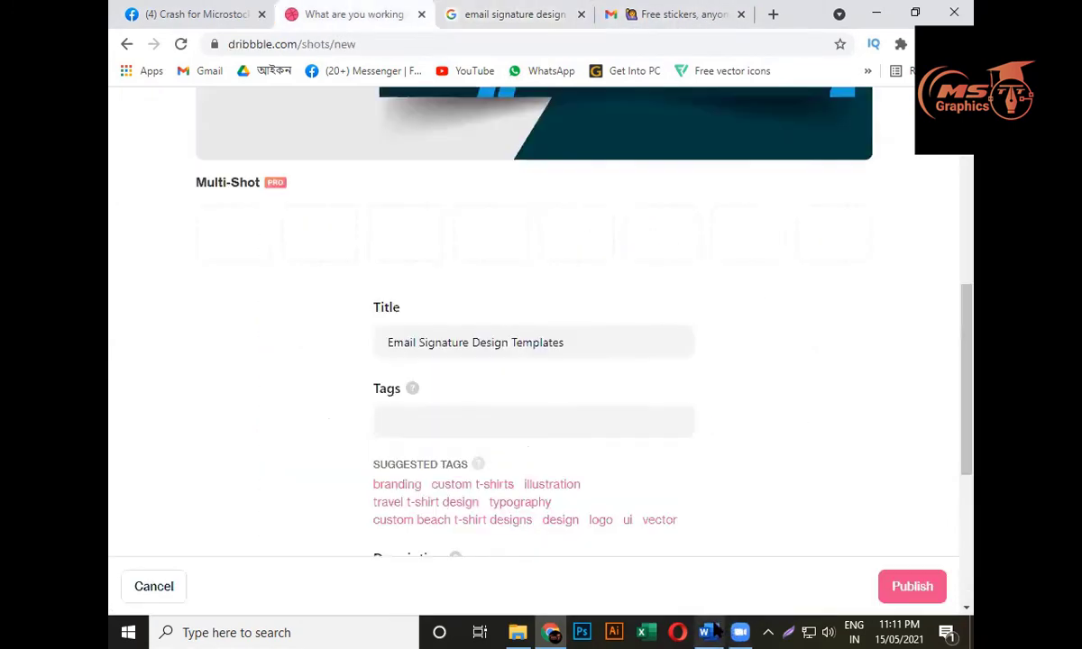
pyautogui.moveTo(715, 629)
pyautogui.click(711, 527)
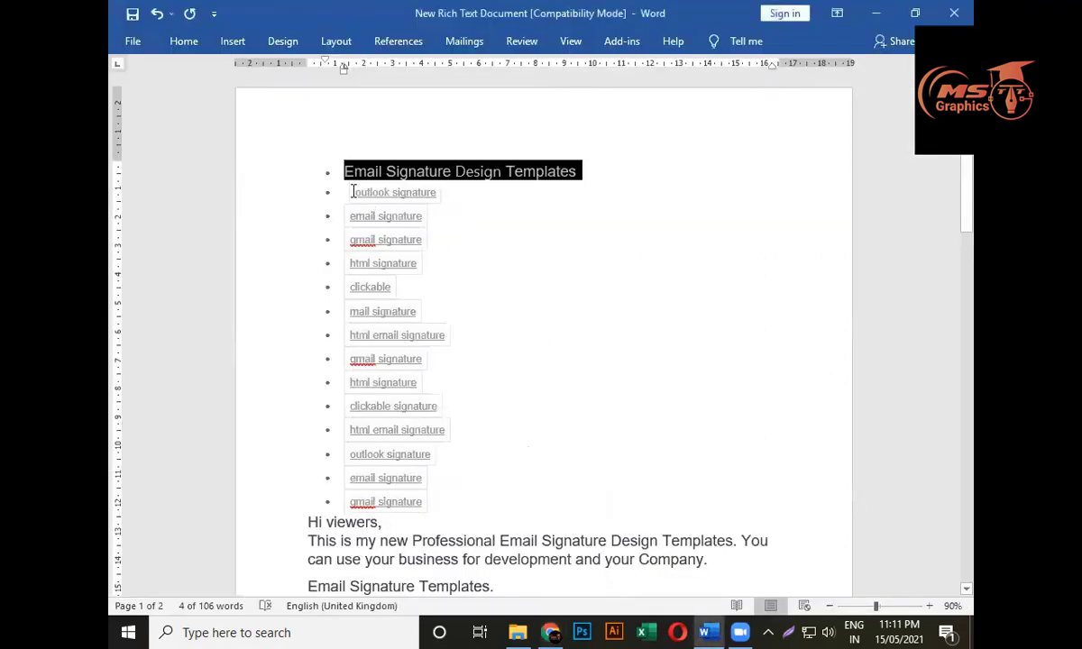
pyautogui.moveTo(355, 189)
pyautogui.mouseDown()
pyautogui.moveTo(352, 299)
pyautogui.moveTo(392, 501)
pyautogui.mouseUp()
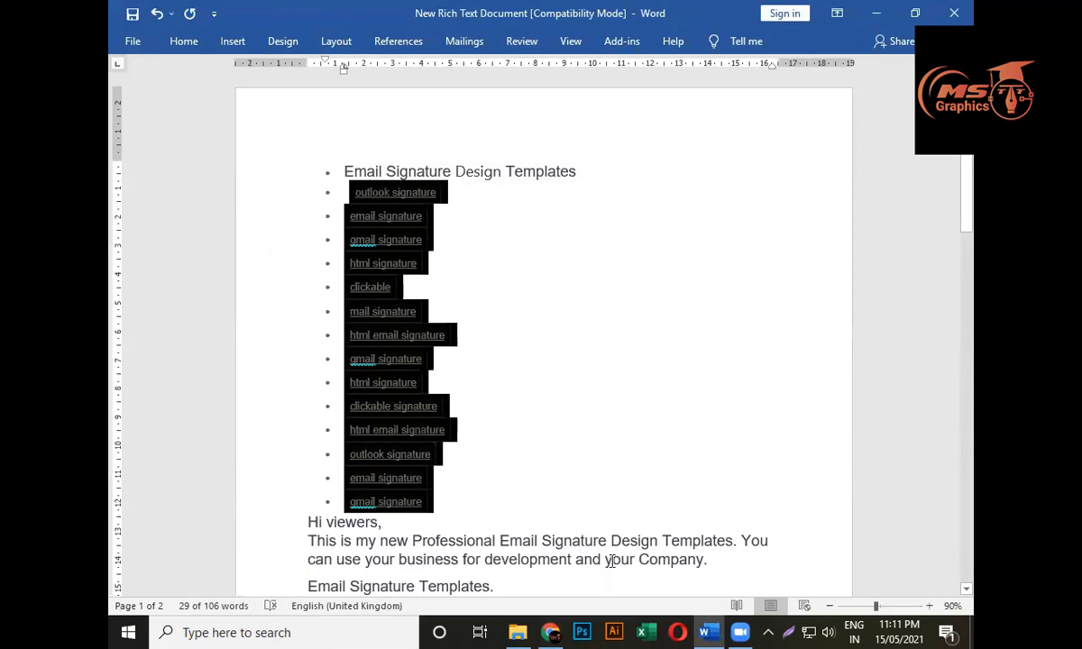
pyautogui.moveTo(550, 632)
pyautogui.click(486, 478)
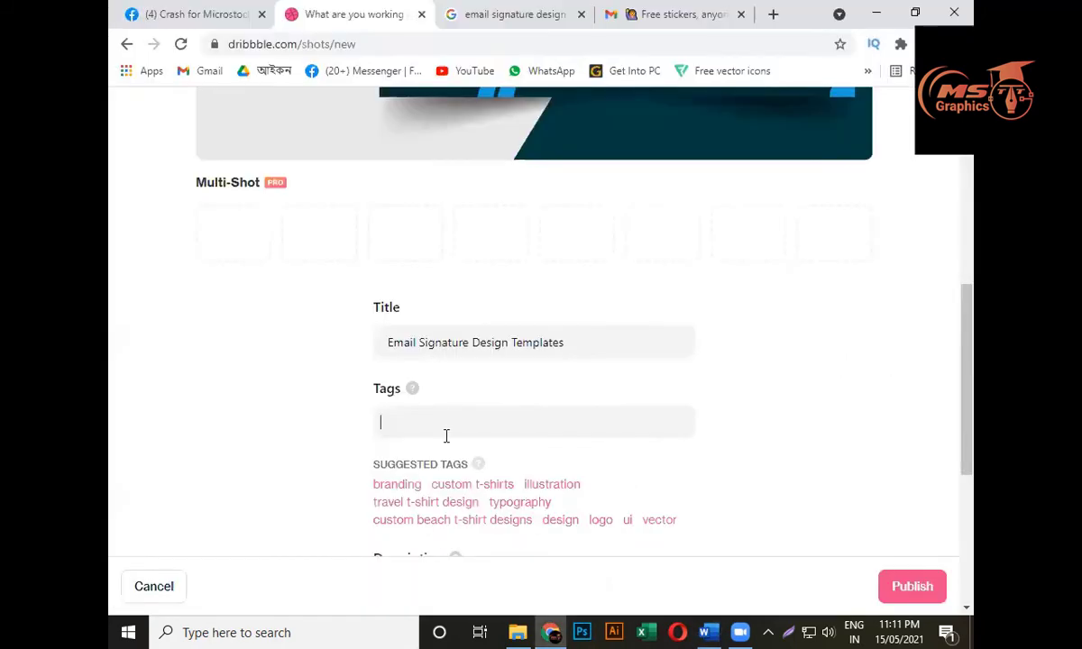
pyautogui.hotkey('ctrl', 'v')
pyautogui.click(523, 255)
pyautogui.click(548, 419)
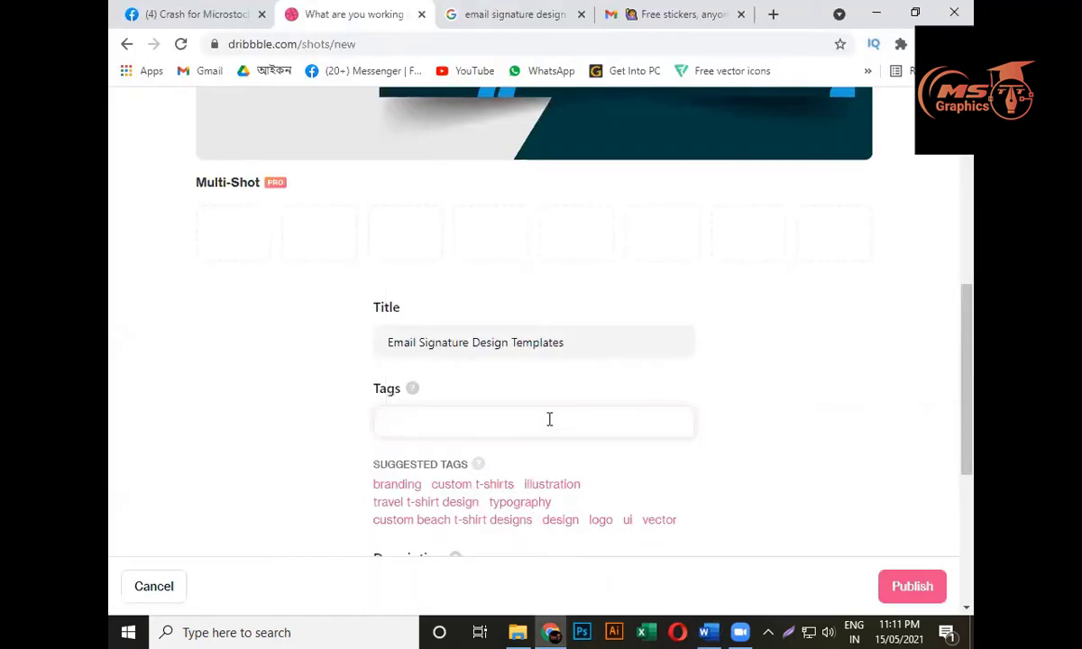
pyautogui.scroll(-1, 496, 369)
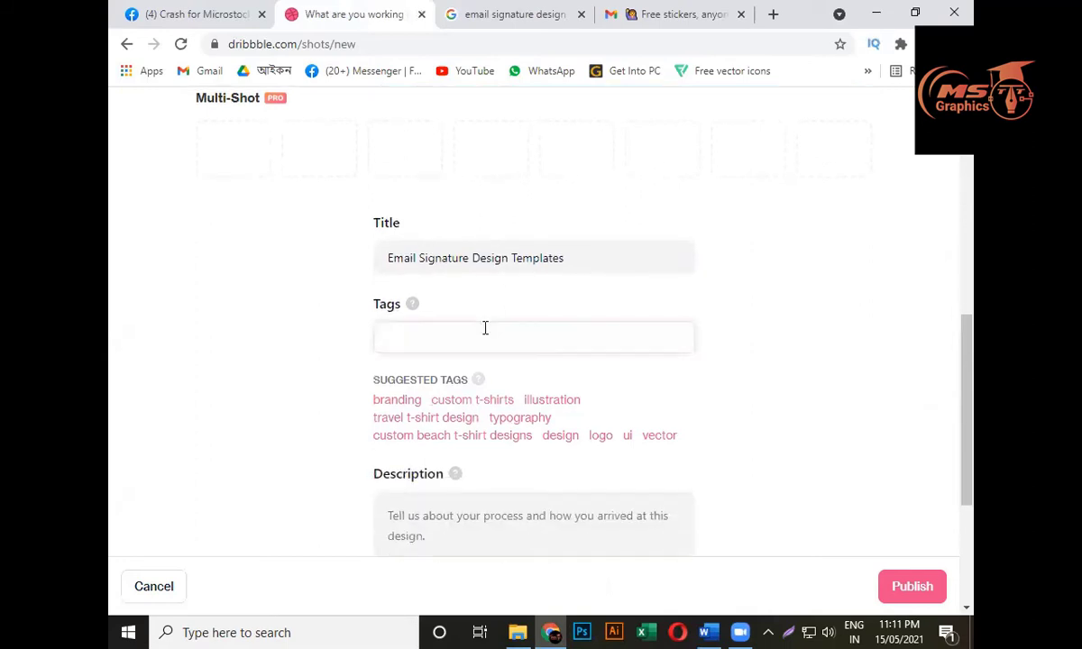
pyautogui.hotkey('ctrl', 'v')
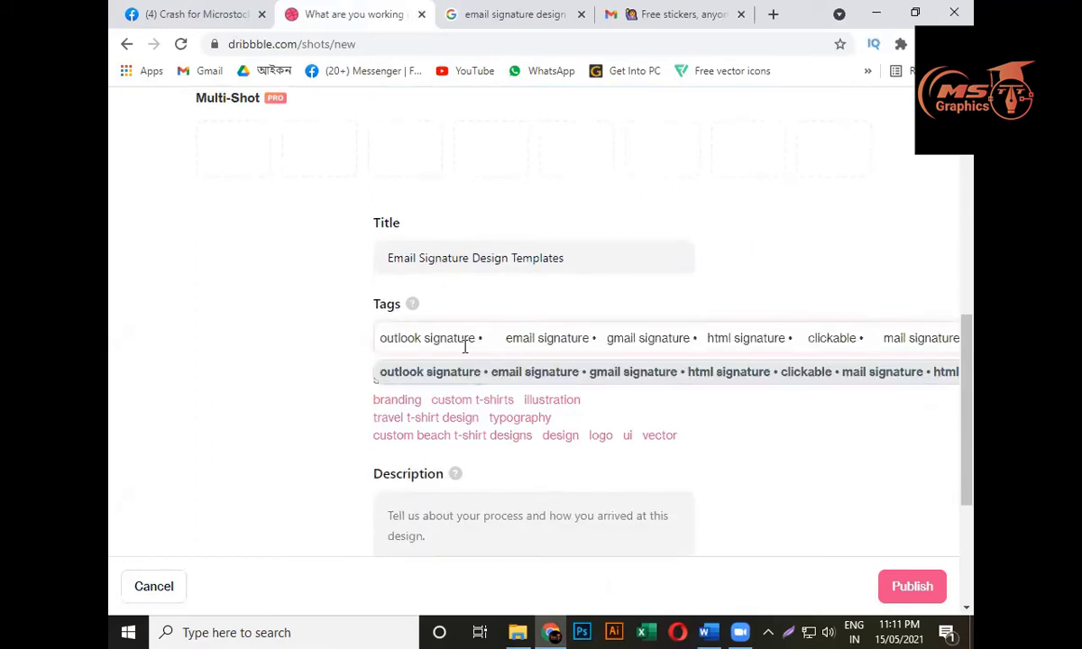
pyautogui.click(479, 375)
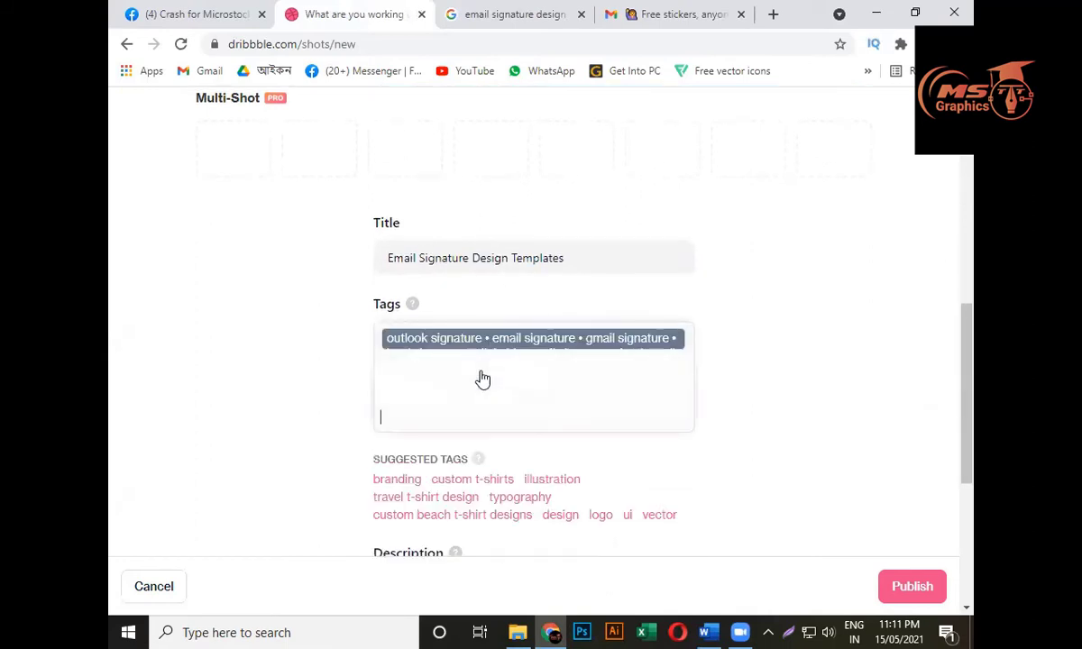
# Remove the combined keyword tag from the shot's tags
pyautogui.scroll(1, 538, 360)
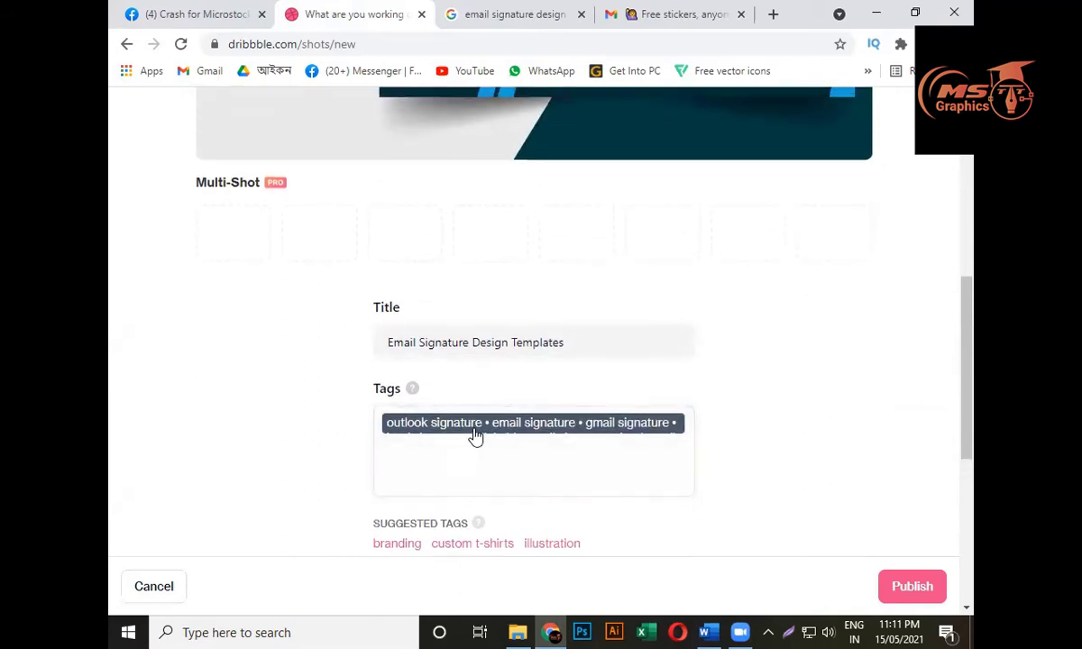
pyautogui.scroll(-3, 431, 401)
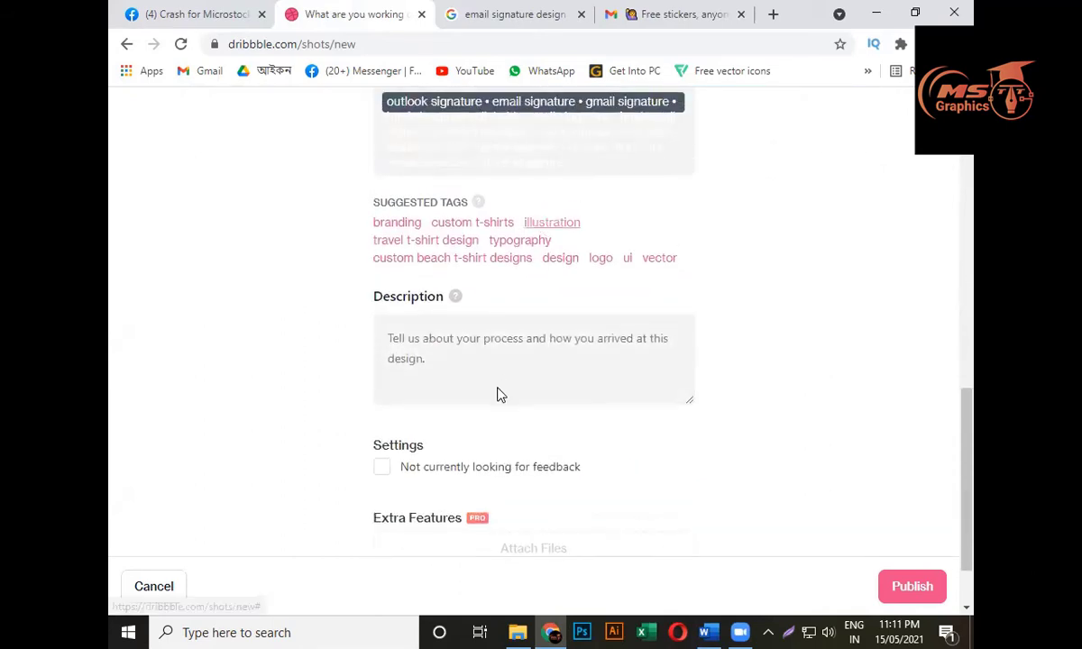
pyautogui.scroll(3, 487, 457)
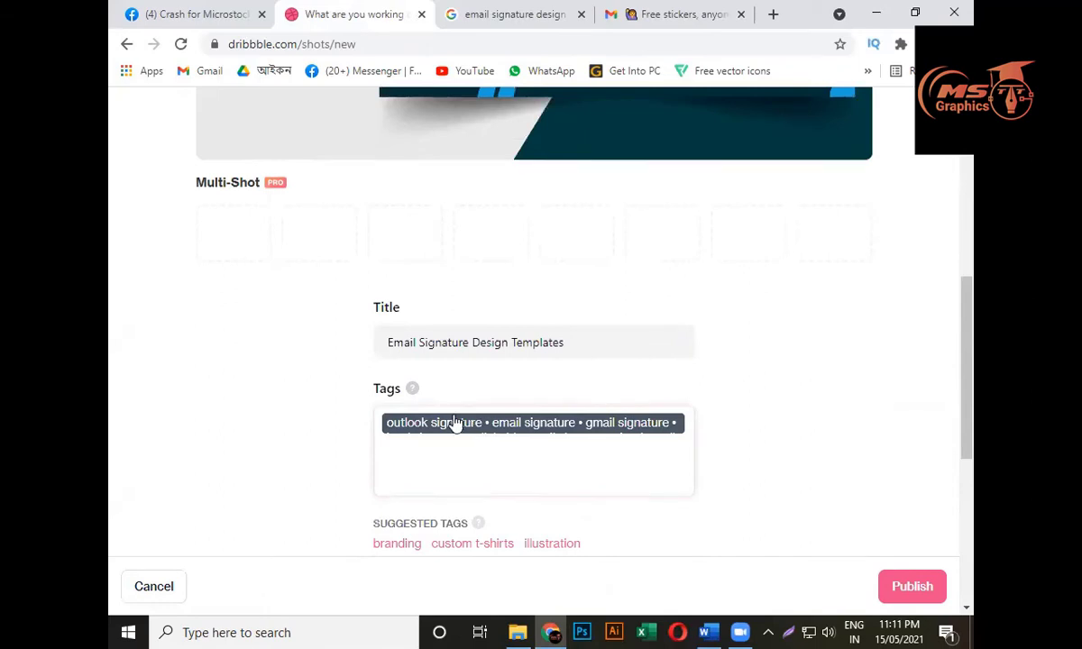
pyautogui.press('BackSpace')
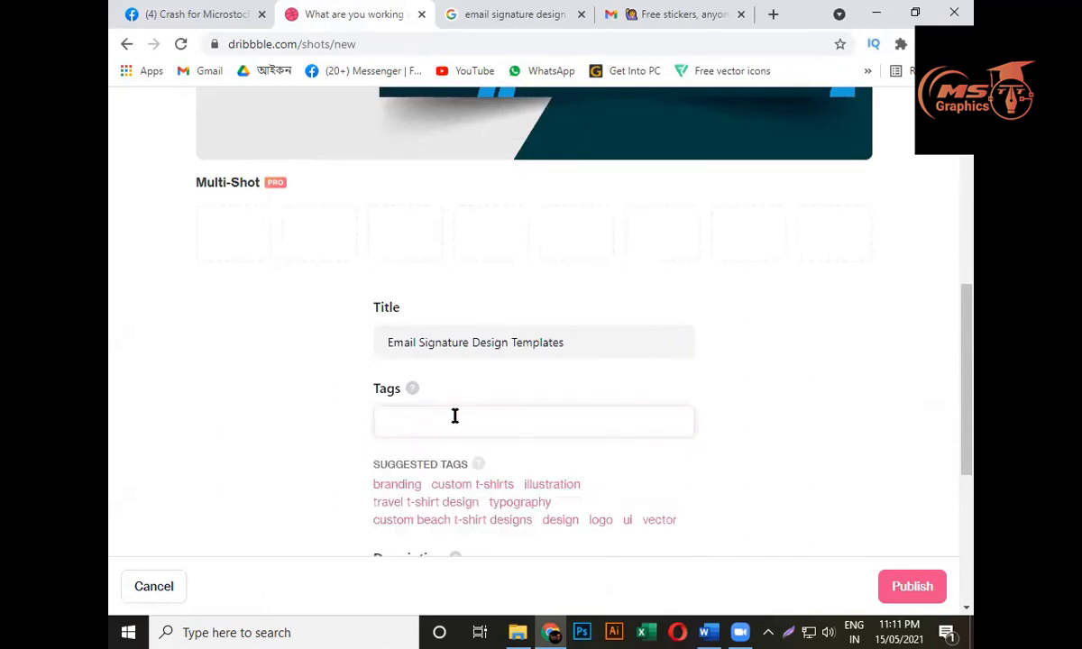
# Copy only the keyword "outlook signature" from the Word document and add it as a tag on the Dribbble shot
pyautogui.click(709, 632)
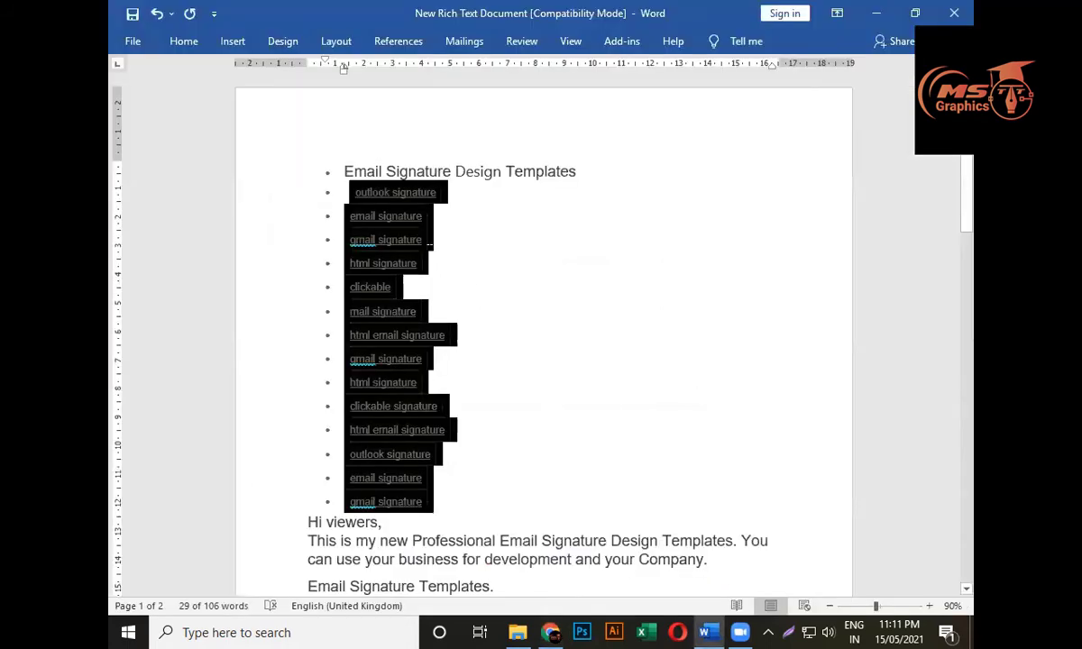
pyautogui.click(354, 192)
pyautogui.moveTo(355, 192); pyautogui.dragTo(423, 193)
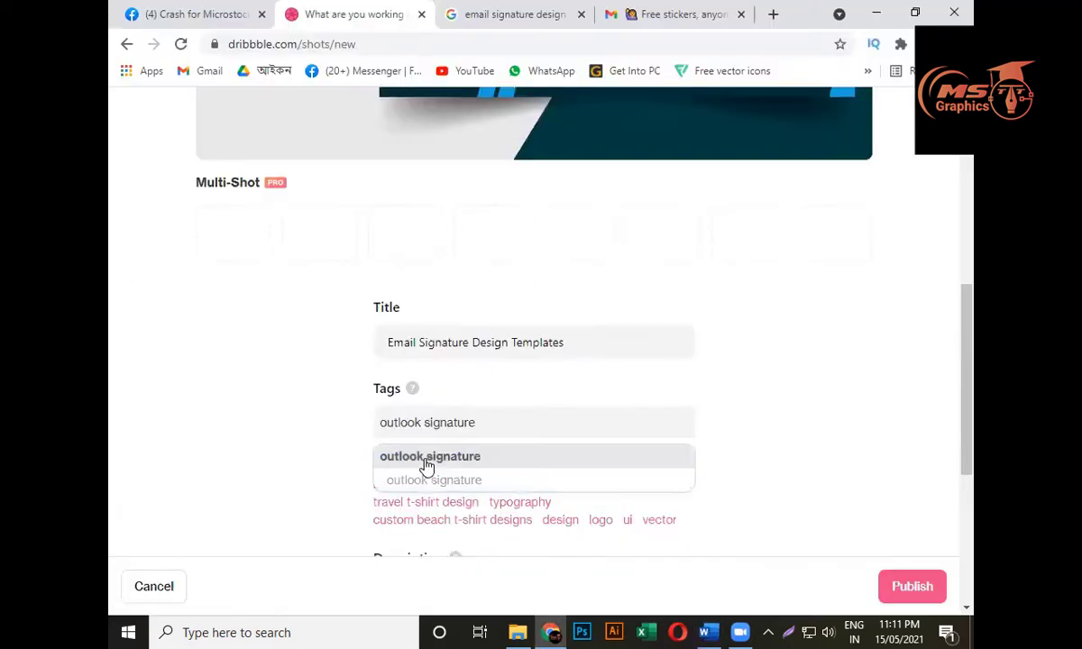
pyautogui.click(425, 458)
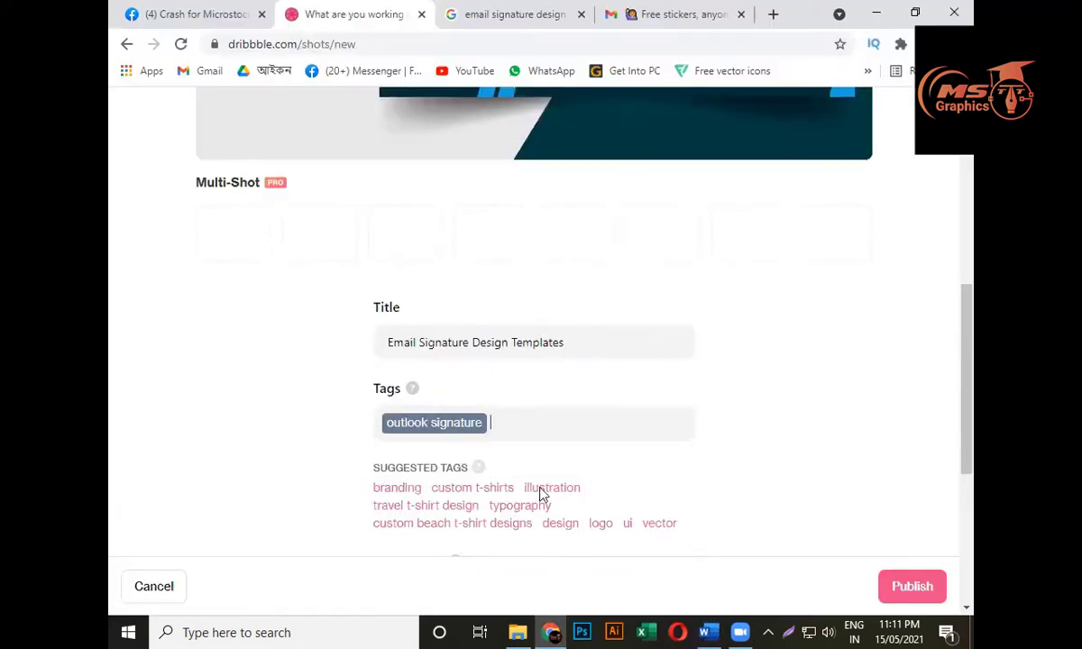
# Add "• email signature", "• gmail signature" and "• html signature" as separate tags, copying each keyword from the Word document
pyautogui.click(710, 631)
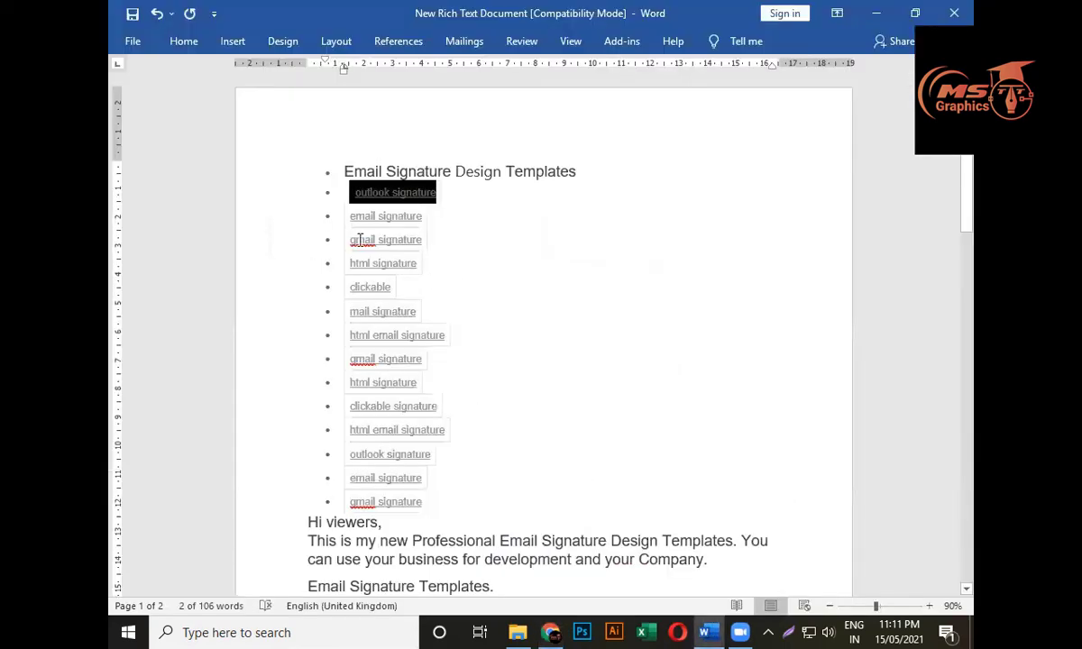
pyautogui.moveTo(351, 217); pyautogui.dragTo(422, 217)
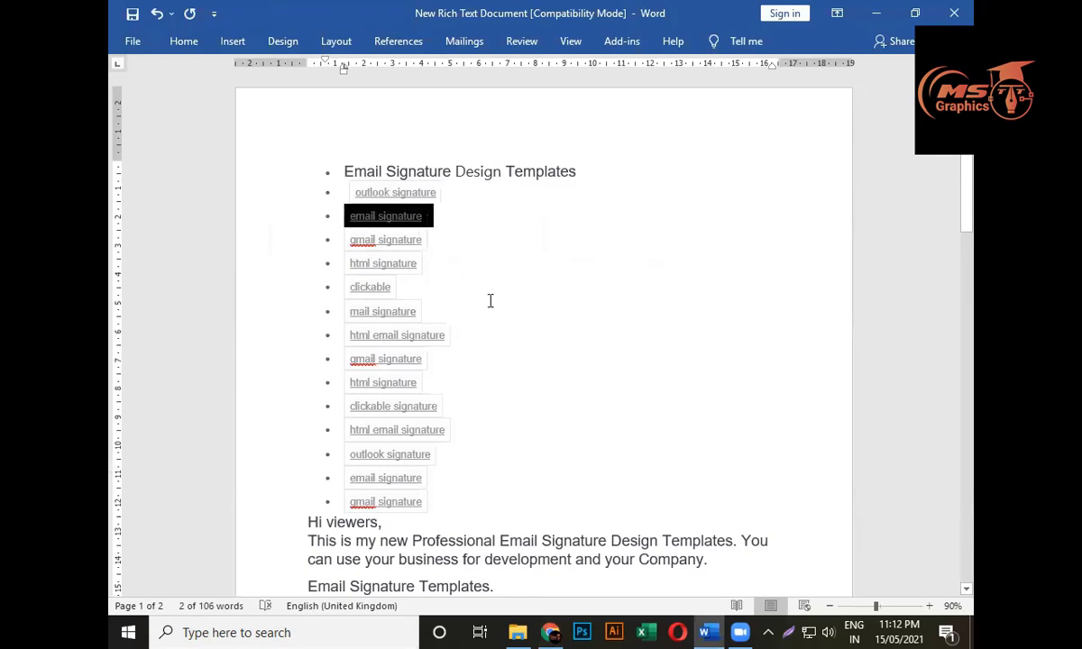
pyautogui.moveTo(550, 632)
pyautogui.click(558, 570)
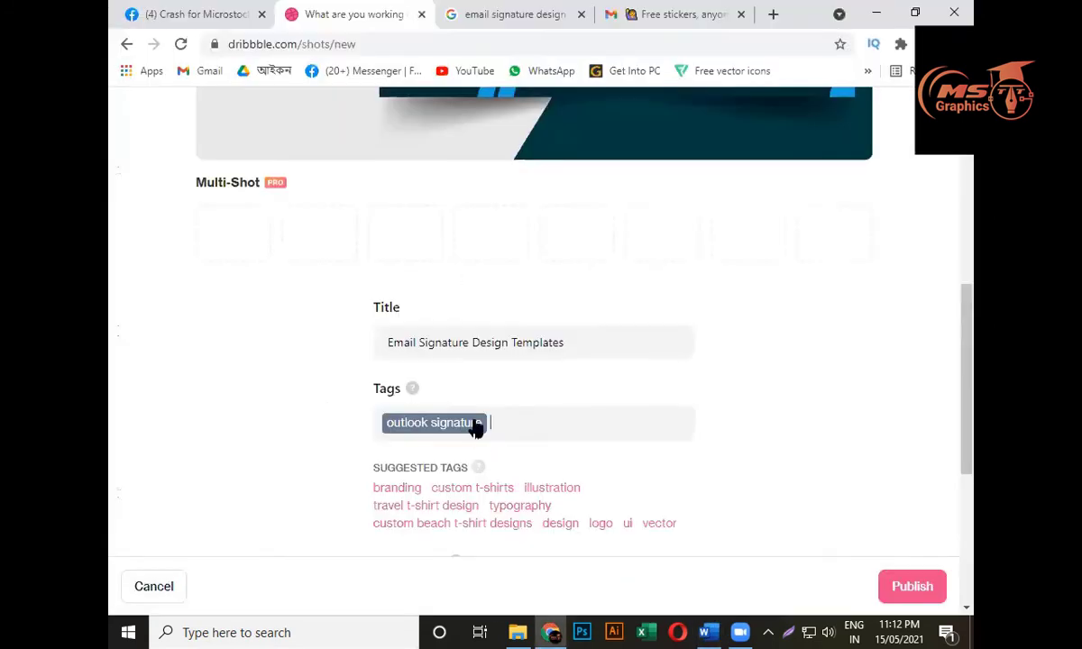
pyautogui.click(490, 414)
pyautogui.write('• email signature • gmail signature • html signature')
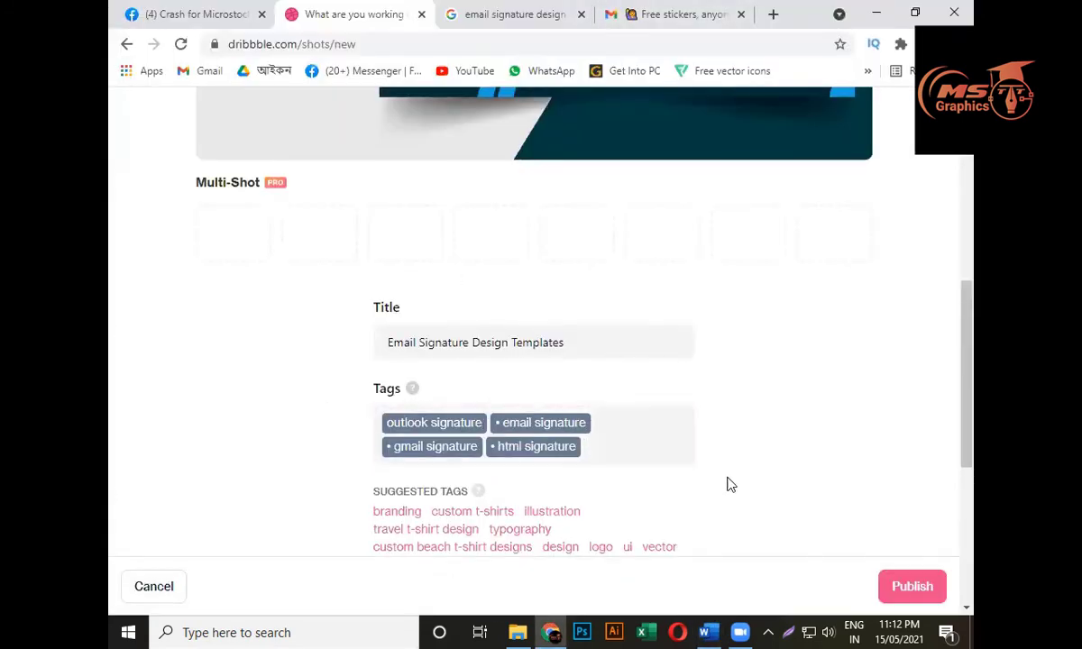
# Review the shot form from the preview image down to the title, tags and description
pyautogui.scroll(-3, 728, 540)
pyautogui.scroll(1, 559, 352)
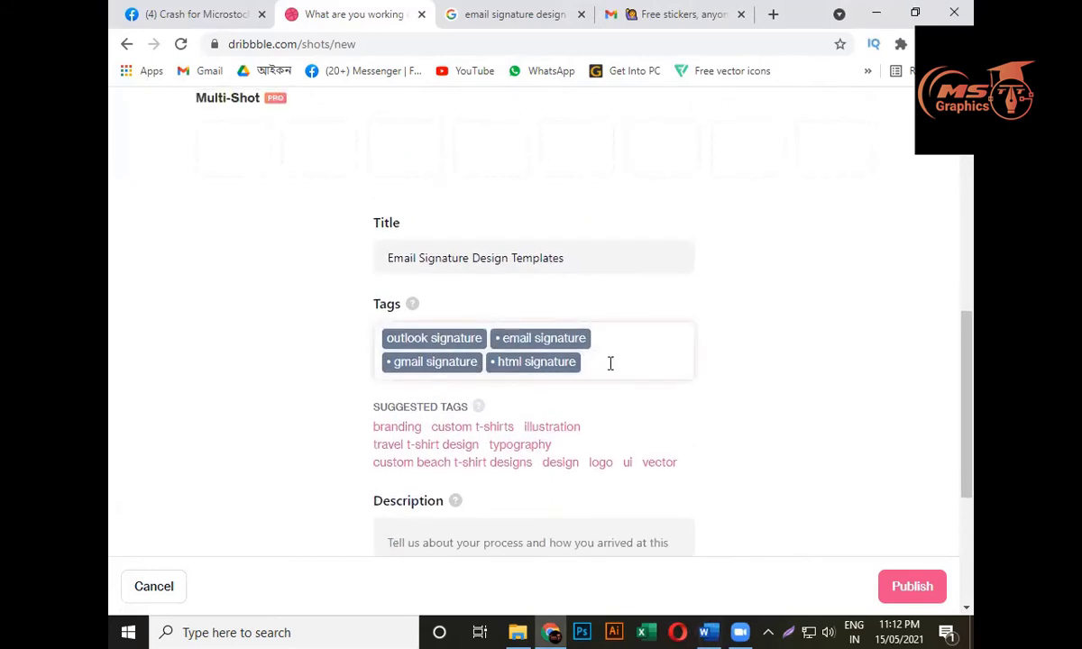
pyautogui.moveTo(707, 632)
pyautogui.click(702, 530)
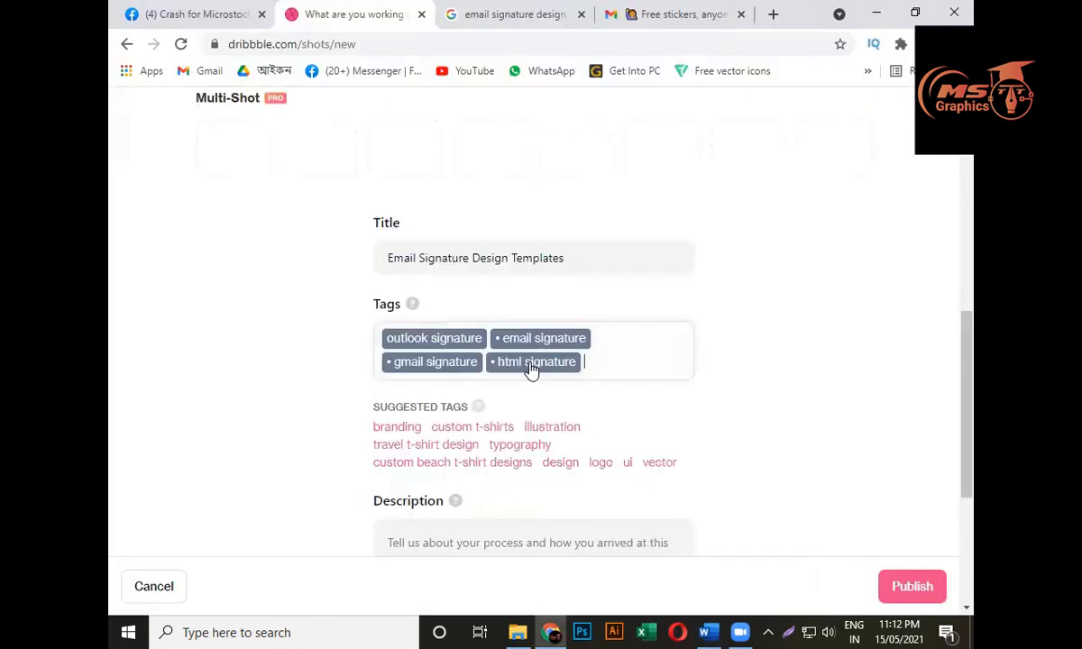
pyautogui.scroll(-2, 529, 367)
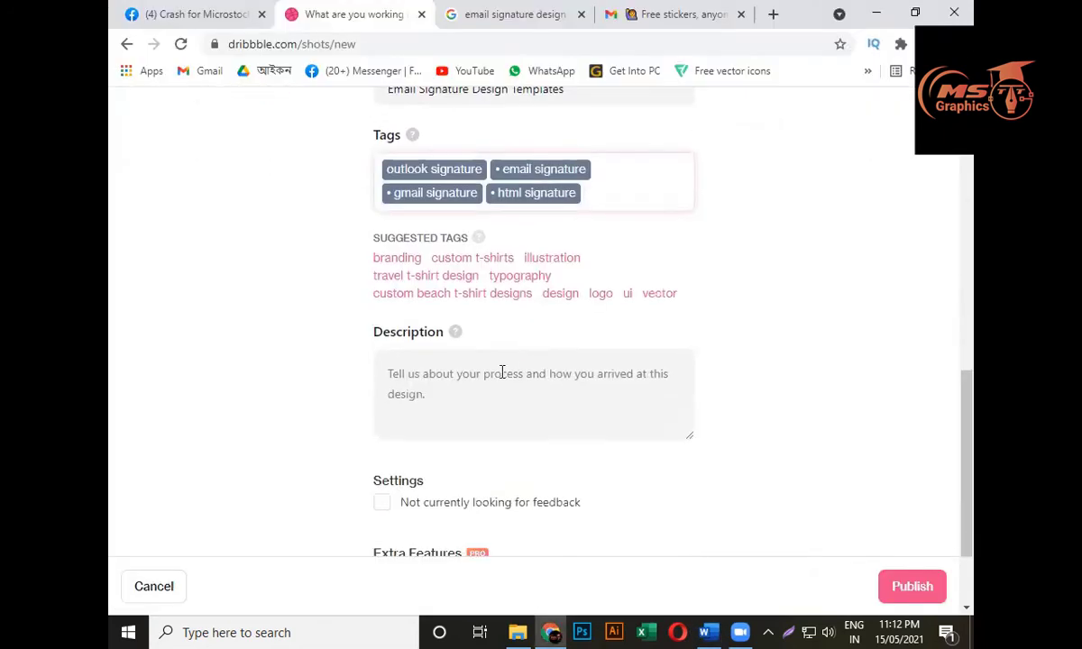
pyautogui.click(424, 364)
pyautogui.scroll(3, 527, 388)
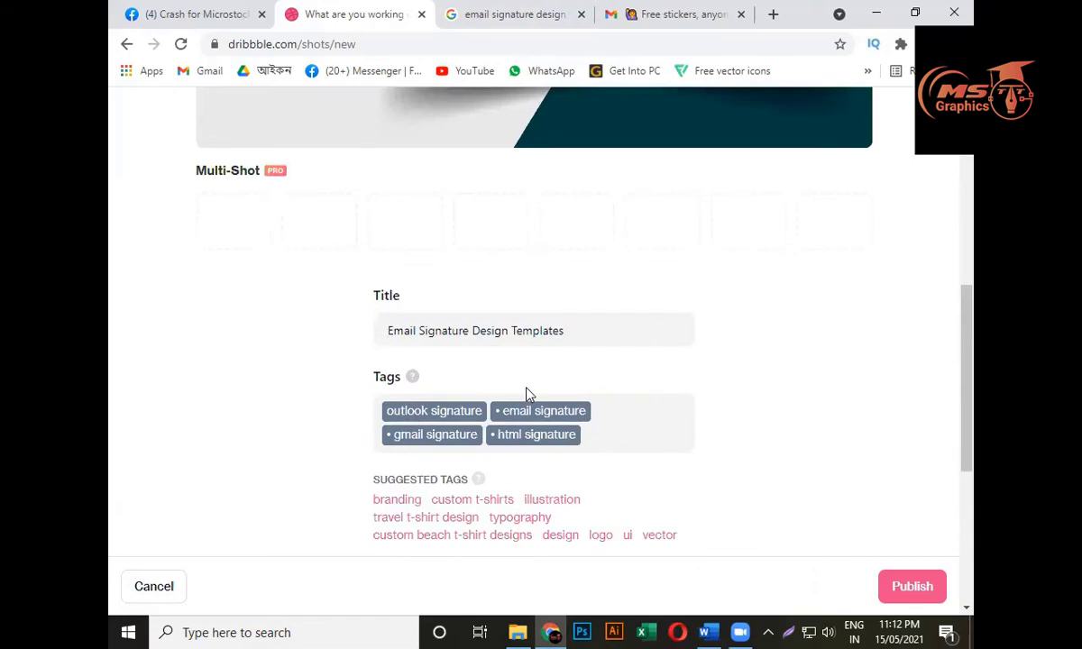
pyautogui.scroll(5, 529, 395)
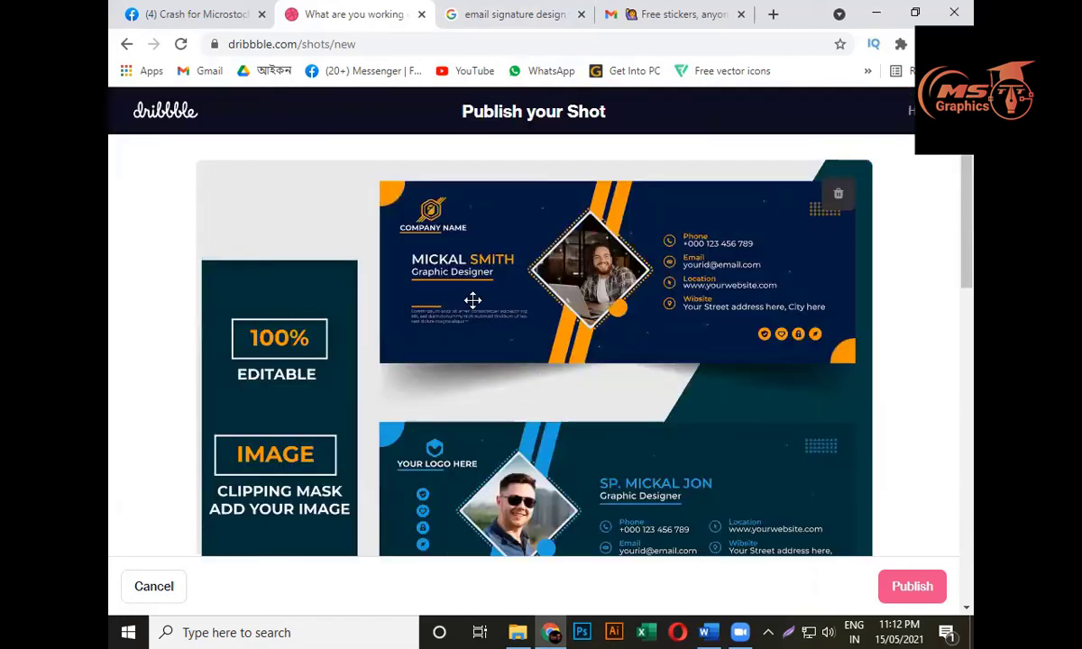
pyautogui.scroll(-6, 570, 285)
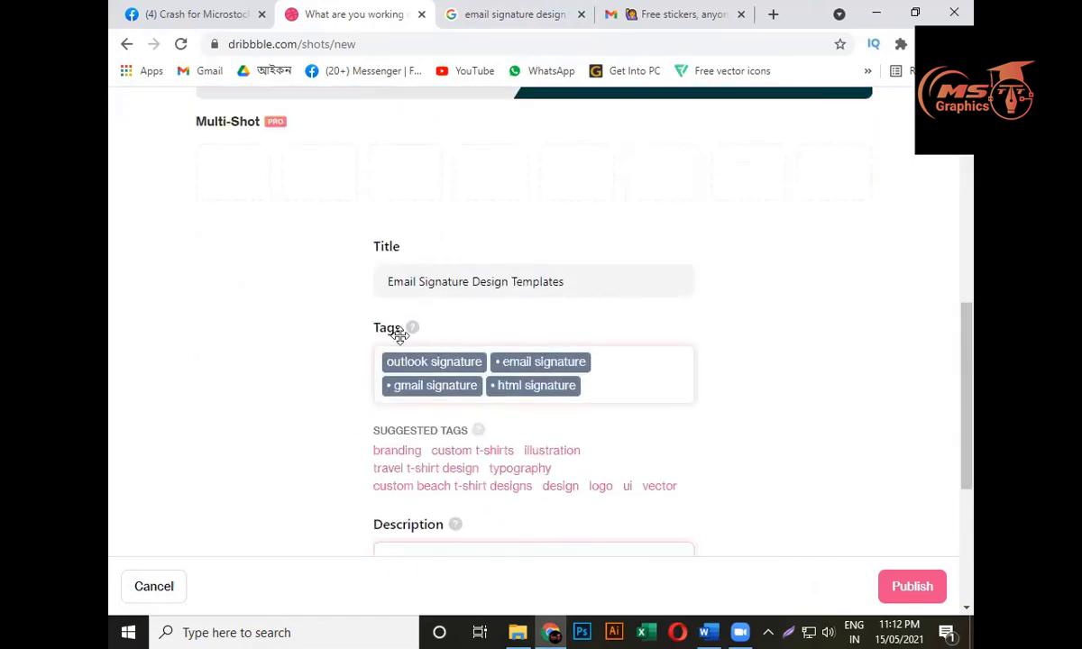
pyautogui.scroll(4, 575, 314)
pyautogui.scroll(-5, 575, 314)
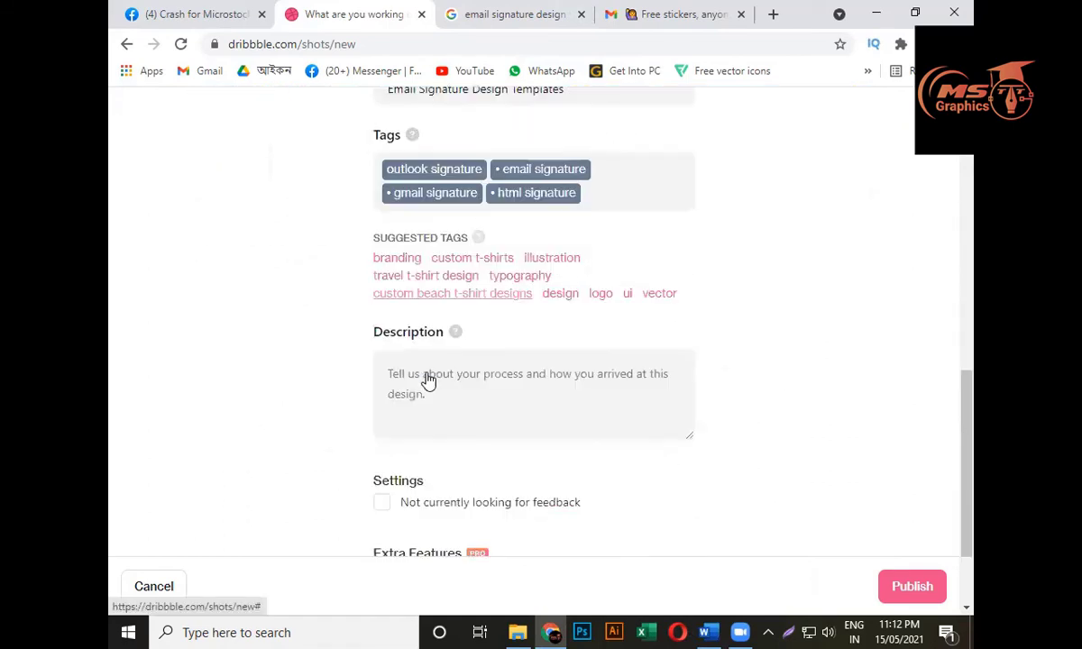
# Copy the text from "Hi viewers," through "If you need any design, please contact me." in the Word document into the shot's description and check it
pyautogui.click(458, 374)
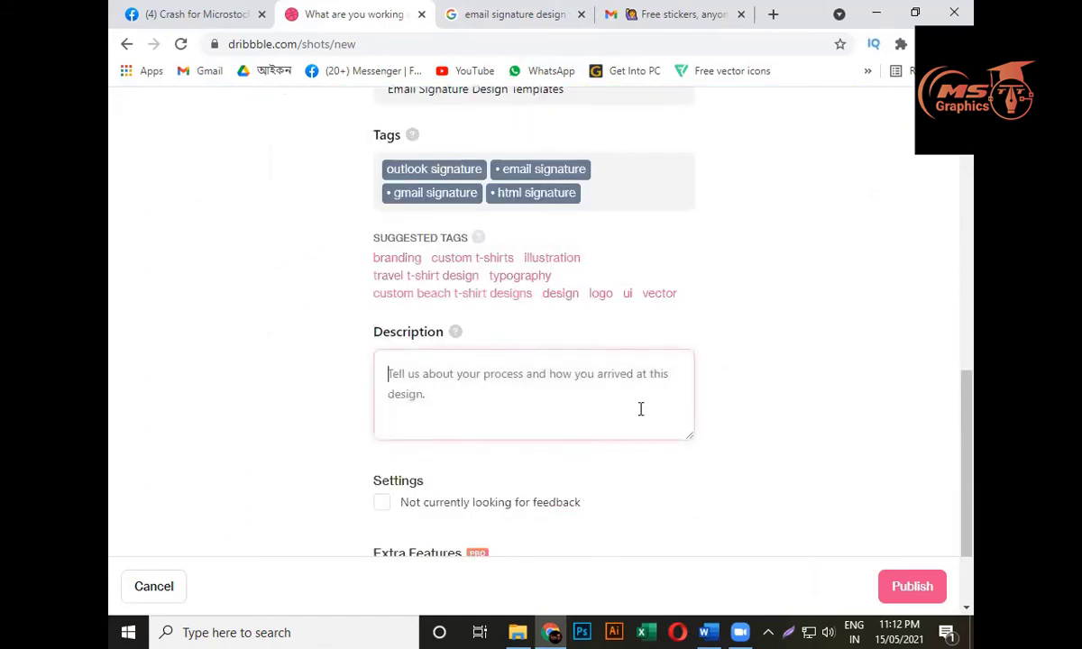
pyautogui.moveTo(708, 632)
pyautogui.click(717, 565)
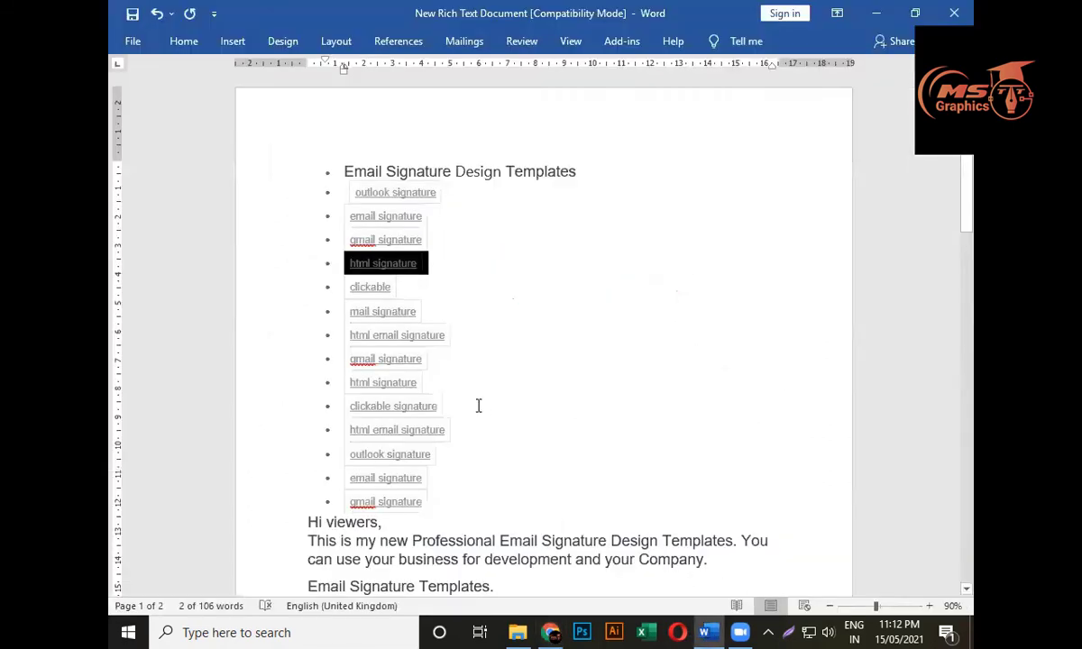
pyautogui.scroll(-5, 524, 348)
pyautogui.scroll(-4, 308, 327)
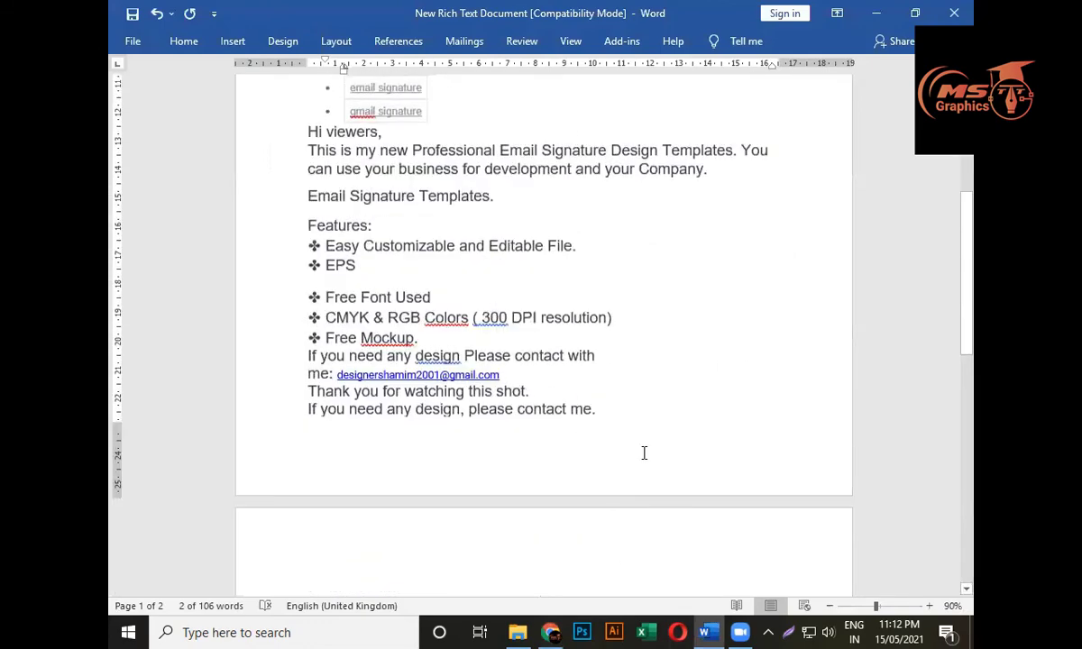
pyautogui.scroll(1, 459, 367)
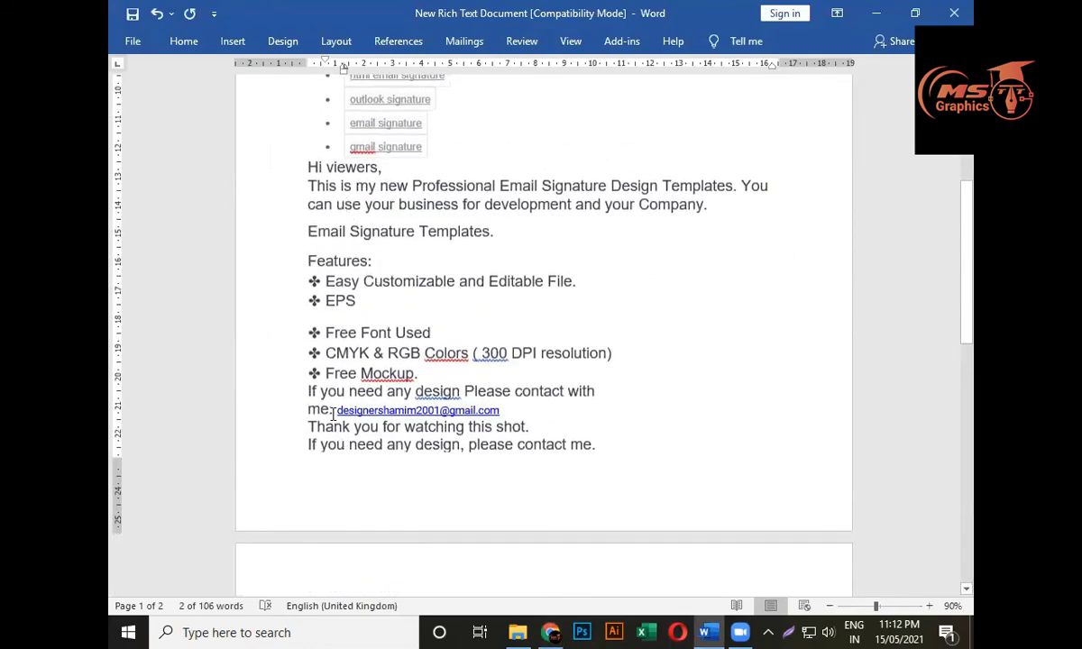
pyautogui.scroll(1, 332, 367)
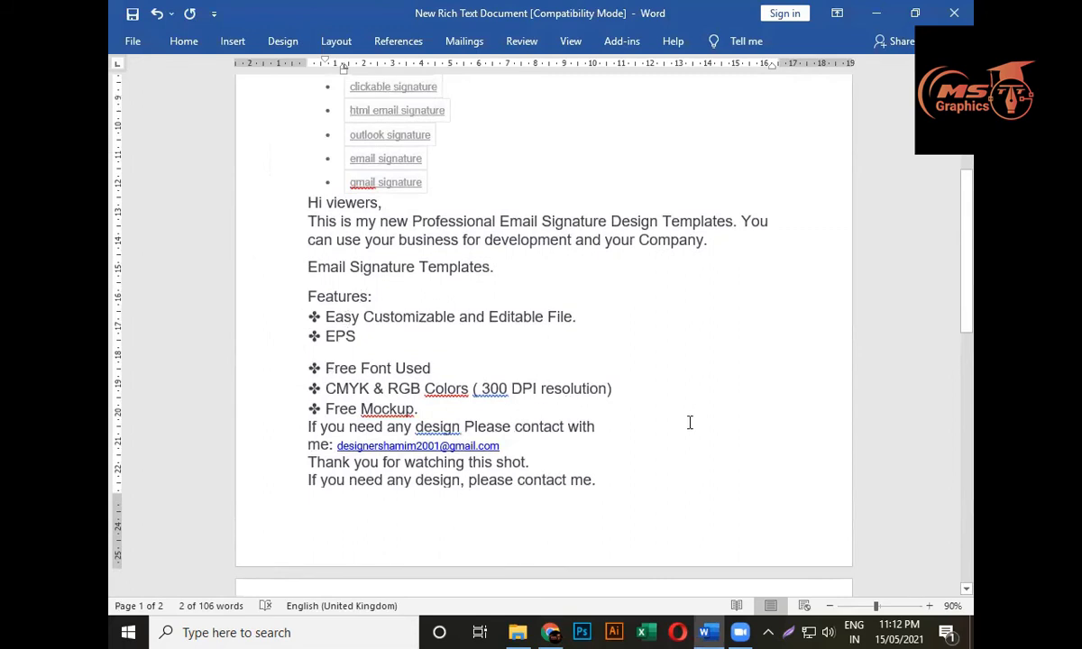
pyautogui.moveTo(619, 485); pyautogui.dragTo(307, 206)
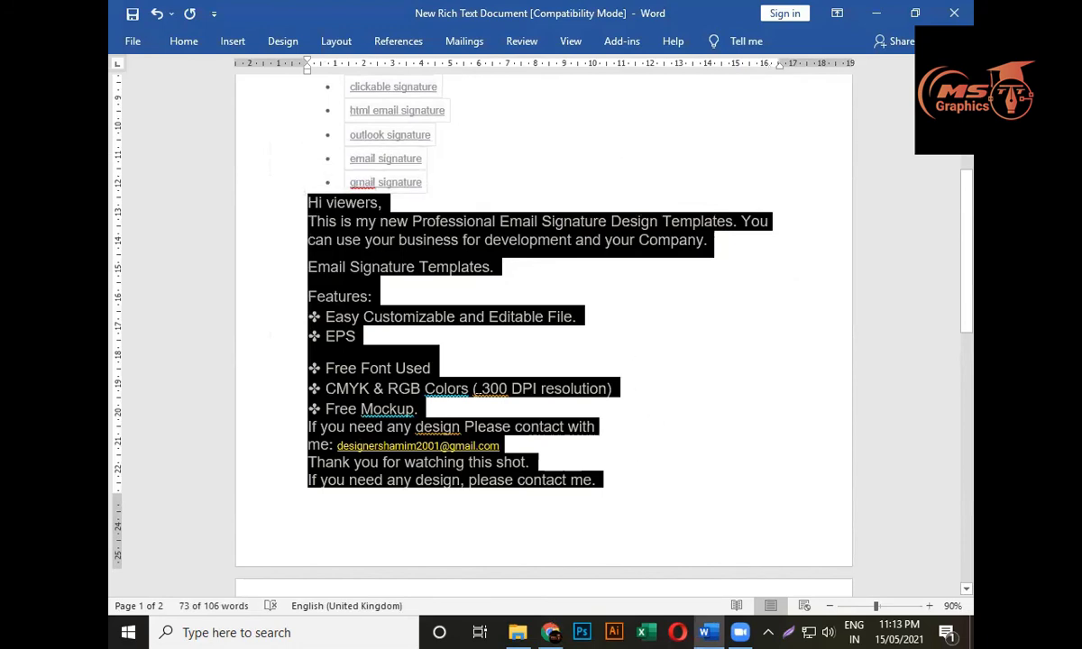
pyautogui.hotkey('alt', 'Tab')
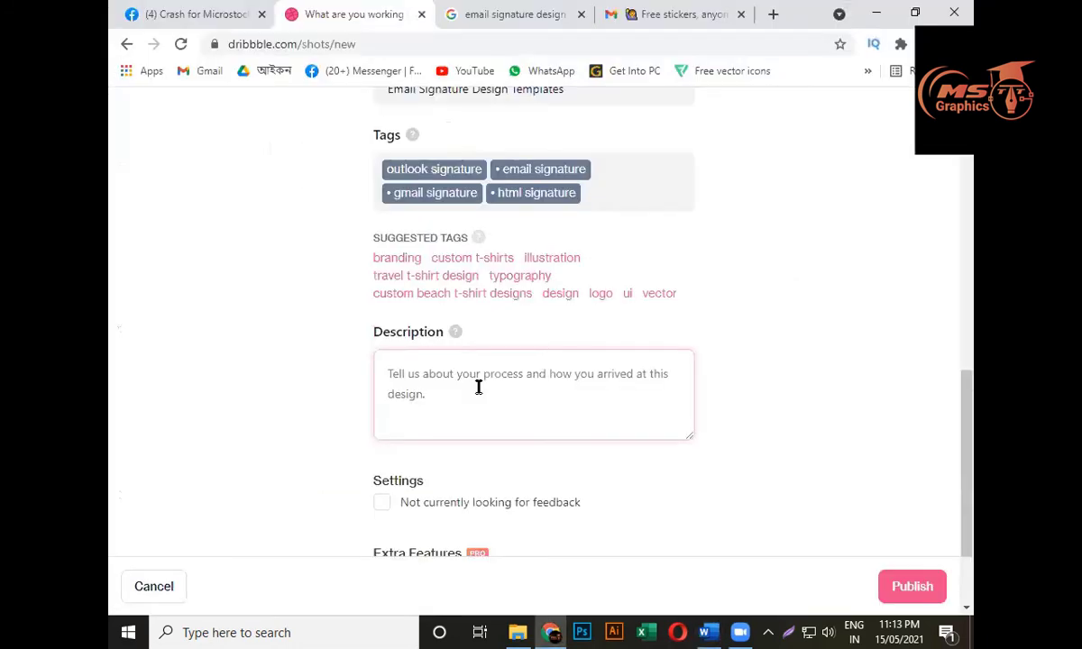
pyautogui.hotkey('ctrl', 'v')
pyautogui.scroll(5, 478, 387)
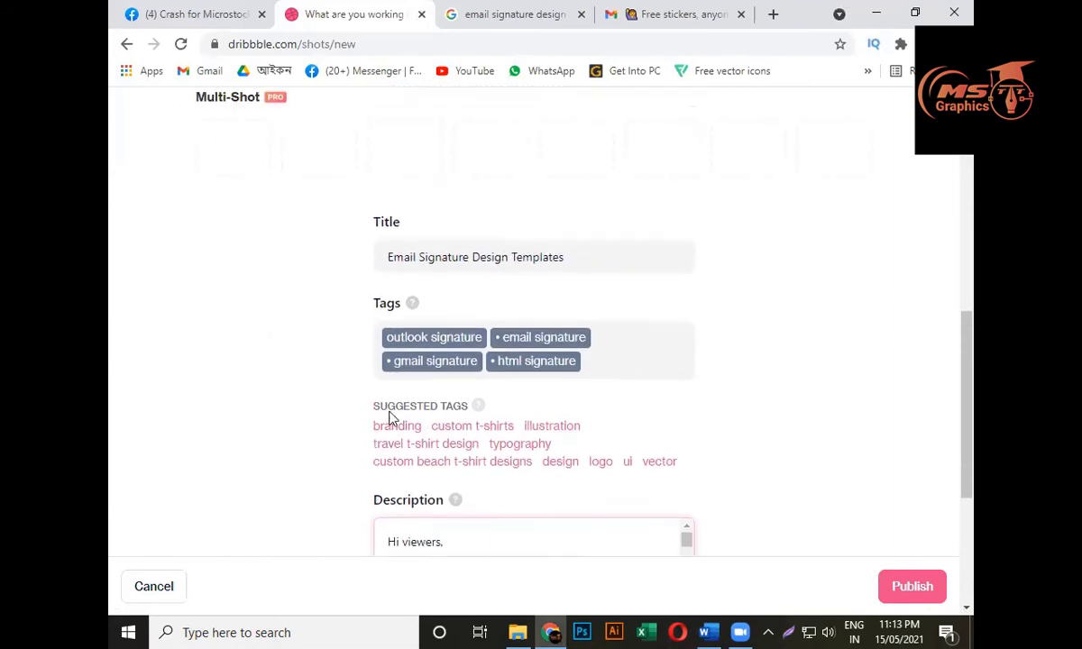
pyautogui.scroll(-2, 390, 418)
pyautogui.scroll(-4, 447, 389)
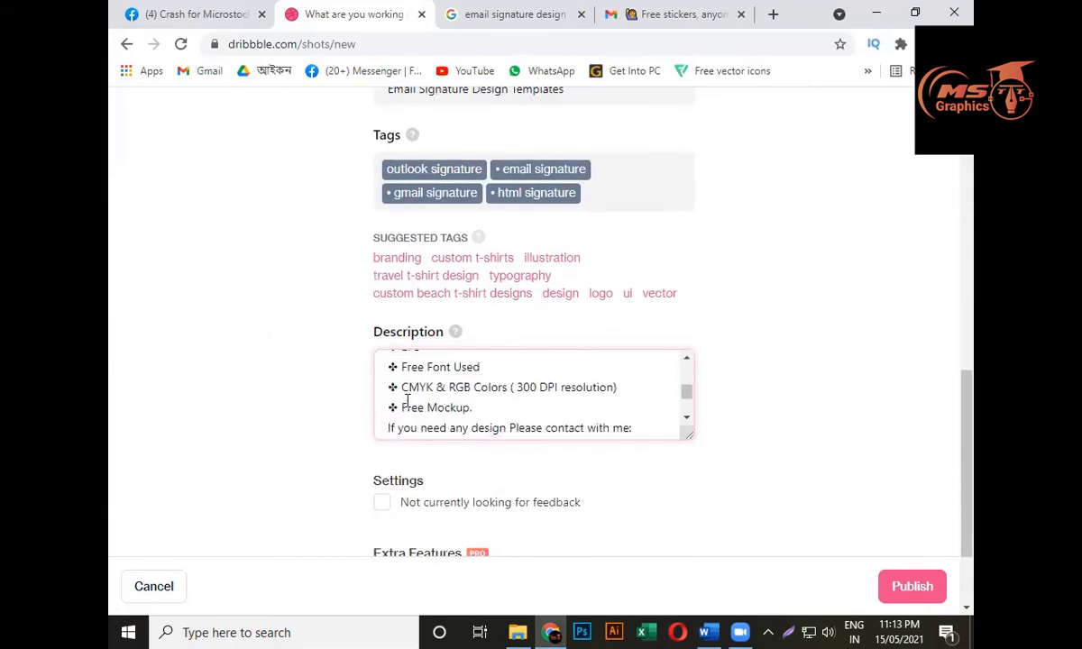
# Insert a line of dashes as a separator above "Thank you for watching this shot." in the shot's description
pyautogui.scroll(-3, 406, 401)
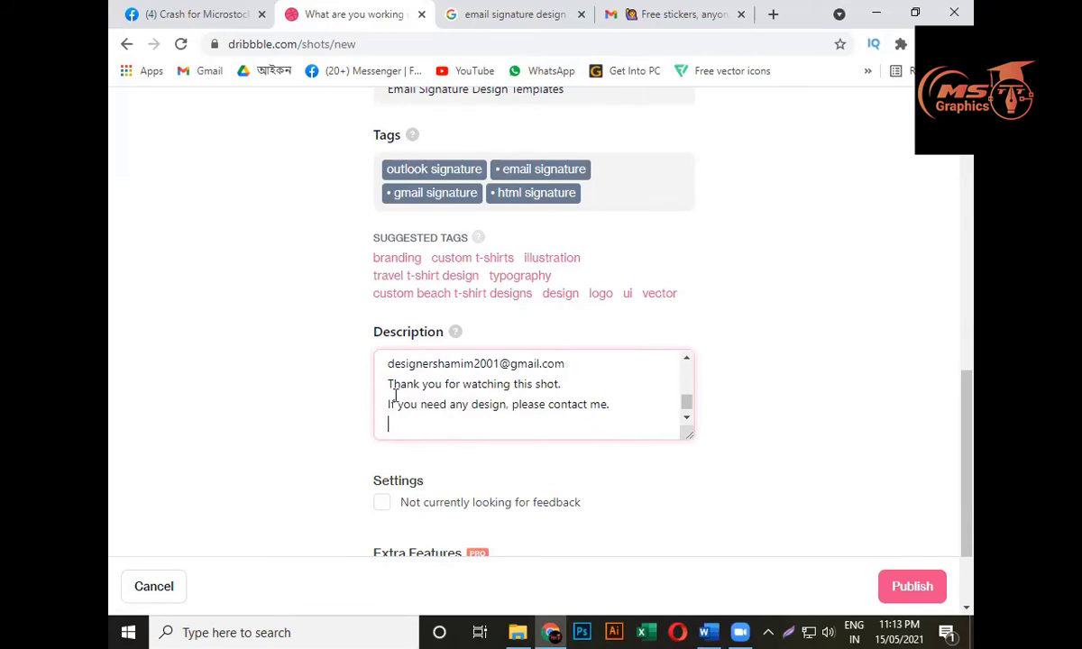
pyautogui.scroll(3, 471, 386)
pyautogui.scroll(-3, 530, 401)
pyautogui.scroll(2, 482, 395)
pyautogui.scroll(-2, 419, 404)
pyautogui.press('Return')
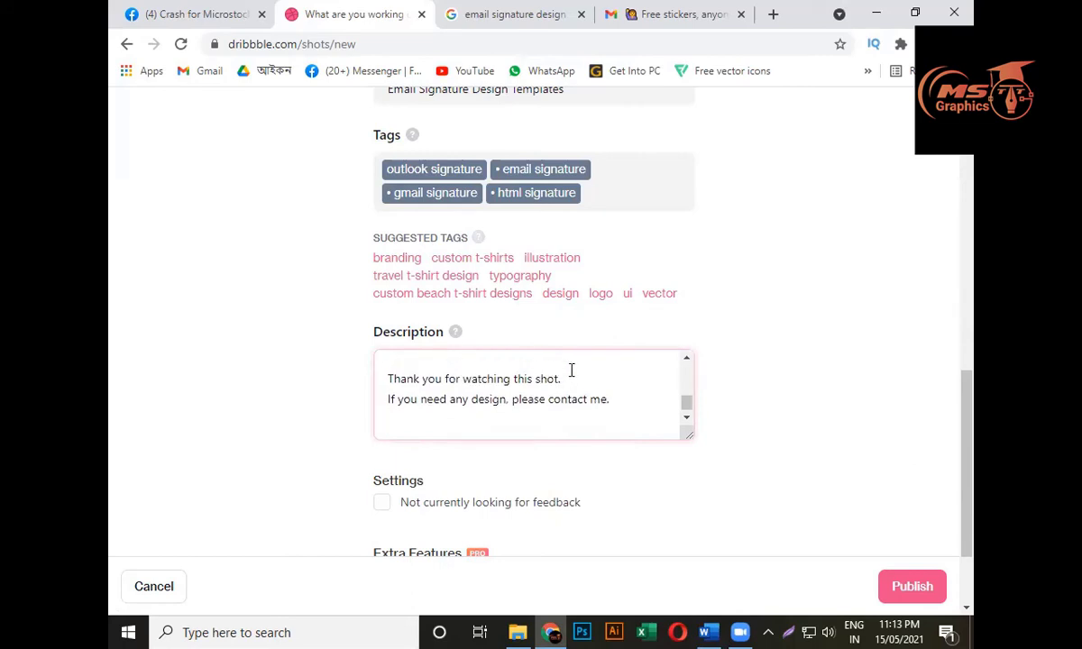
pyautogui.scroll(-1, 505, 386)
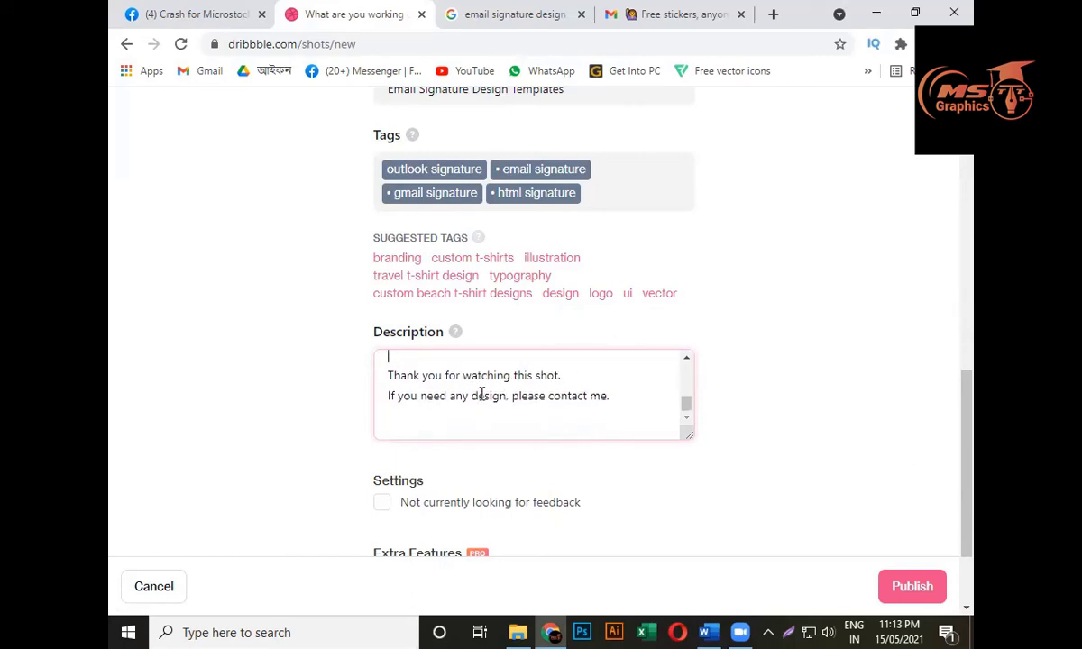
pyautogui.write('------------------')
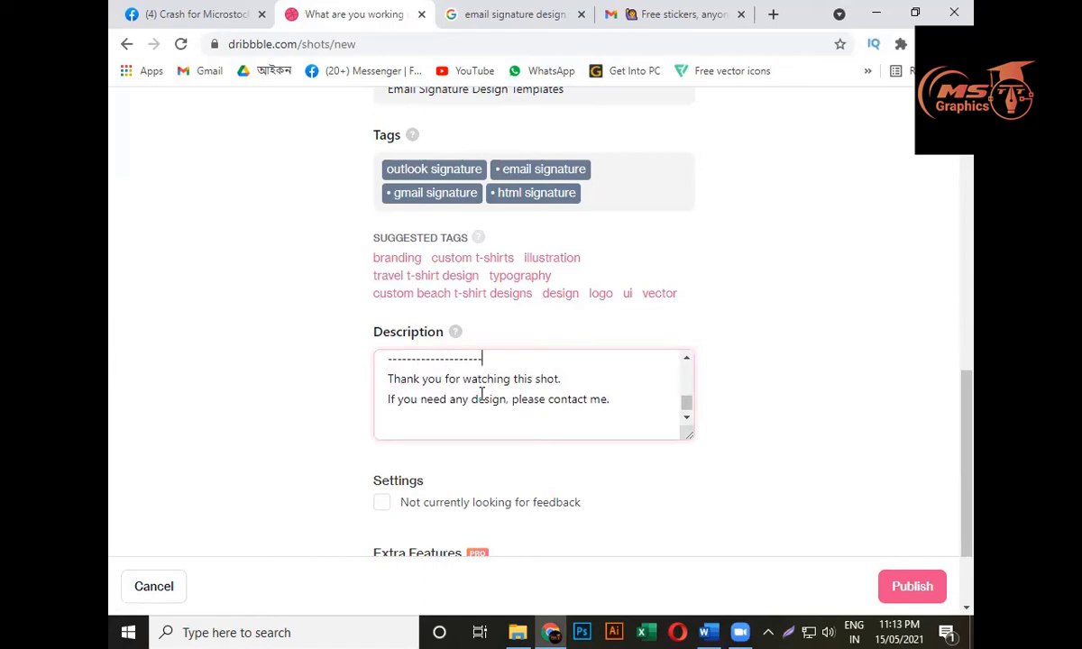
pyautogui.scroll(1, 486, 391)
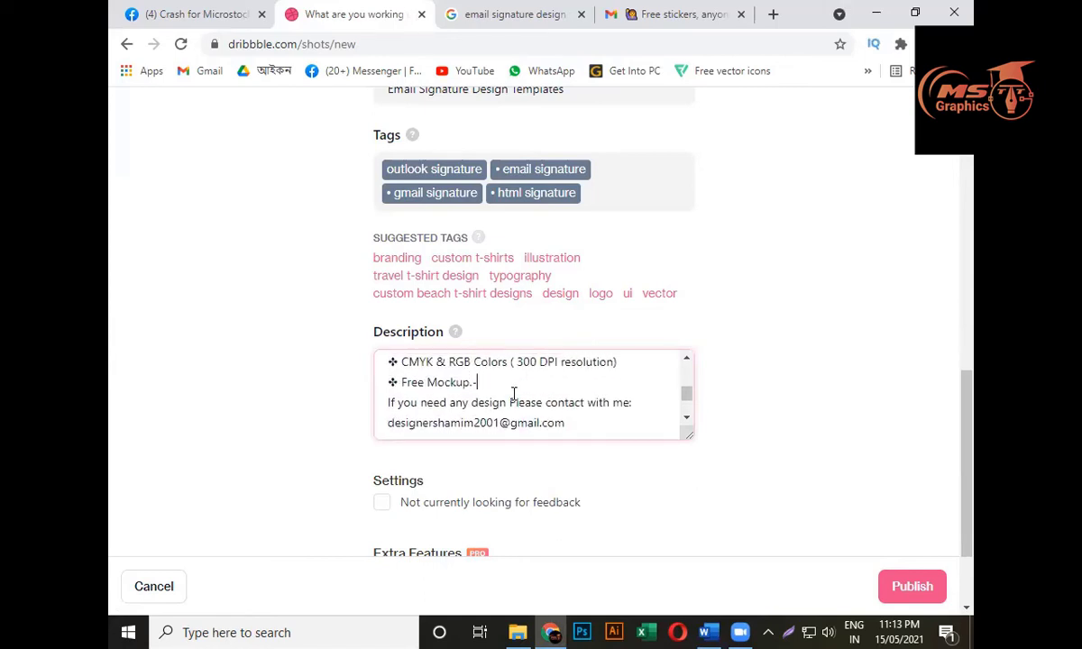
pyautogui.scroll(-2, 513, 393)
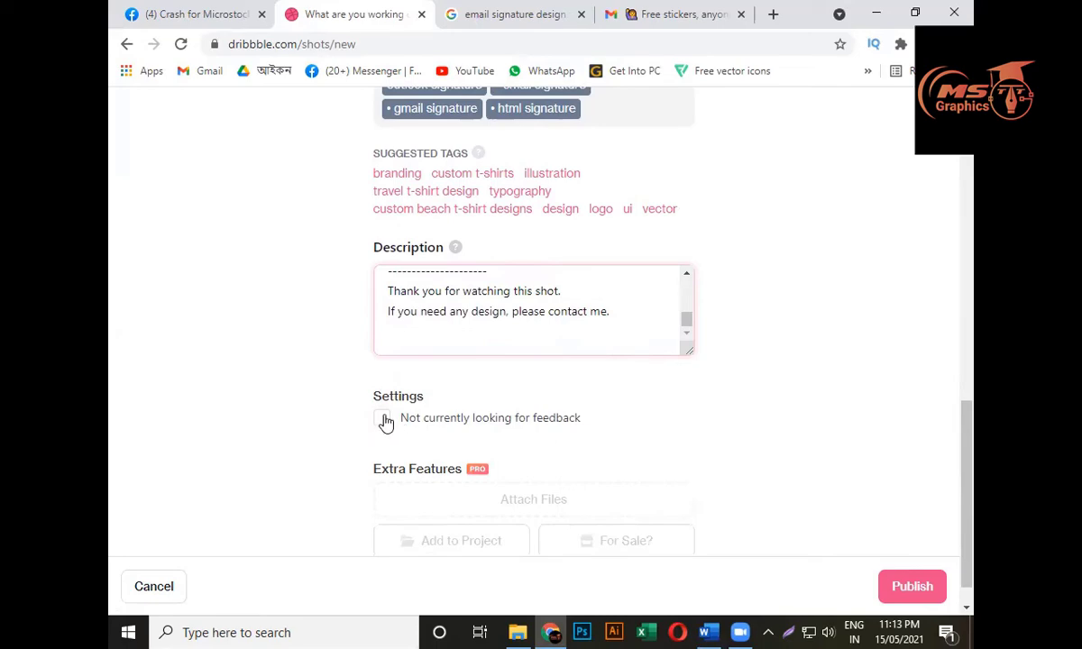
# Recheck the shot's image, title, tags, description and settings, and publish the shot
pyautogui.scroll(6, 672, 393)
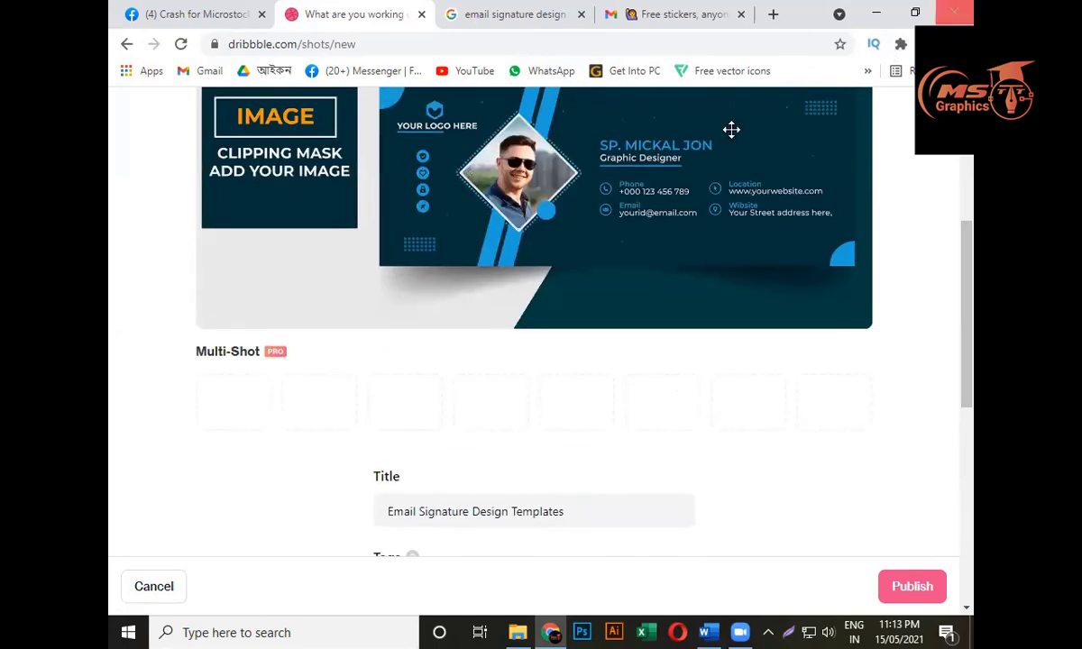
pyautogui.scroll(-3, 420, 313)
pyautogui.scroll(-2, 376, 467)
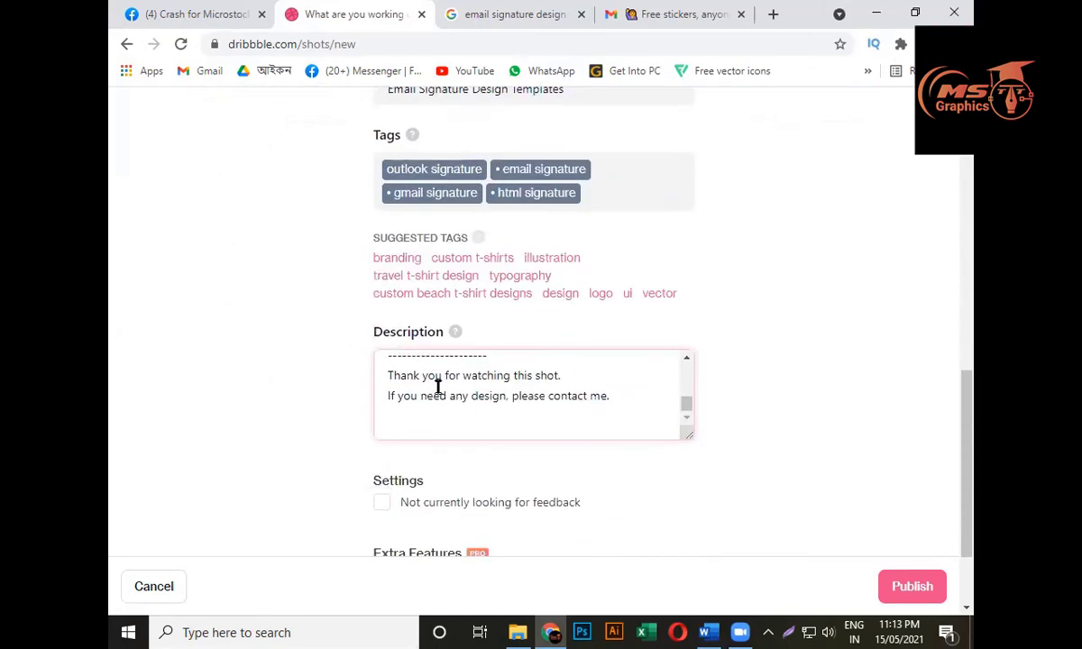
pyautogui.scroll(5, 438, 385)
pyautogui.scroll(1, 528, 306)
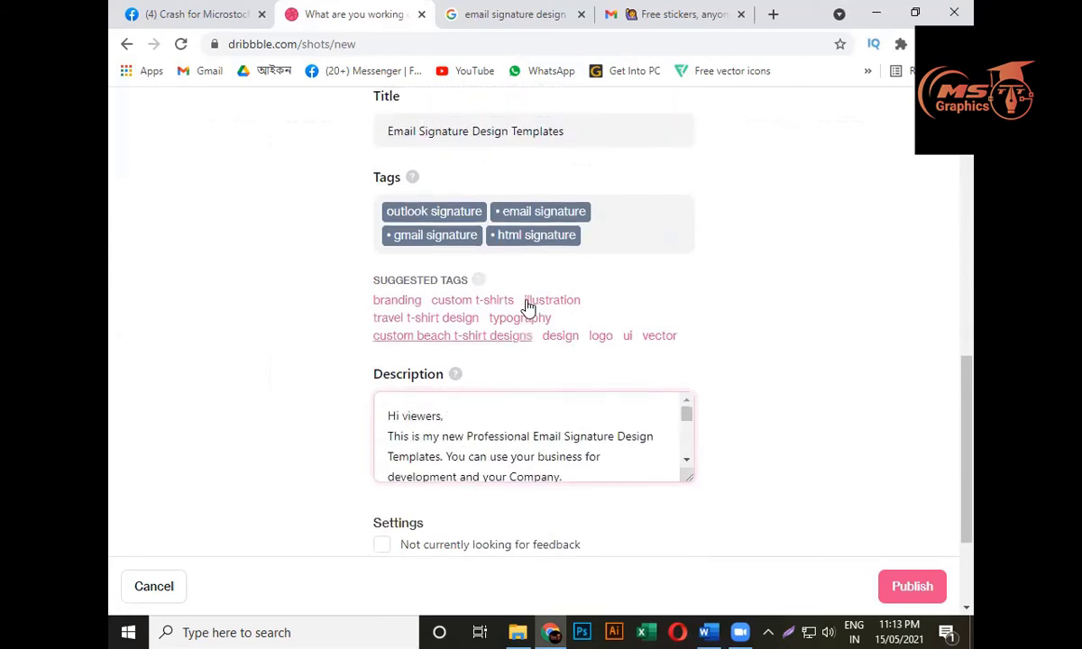
pyautogui.scroll(5, 527, 306)
pyautogui.scroll(-2, 544, 283)
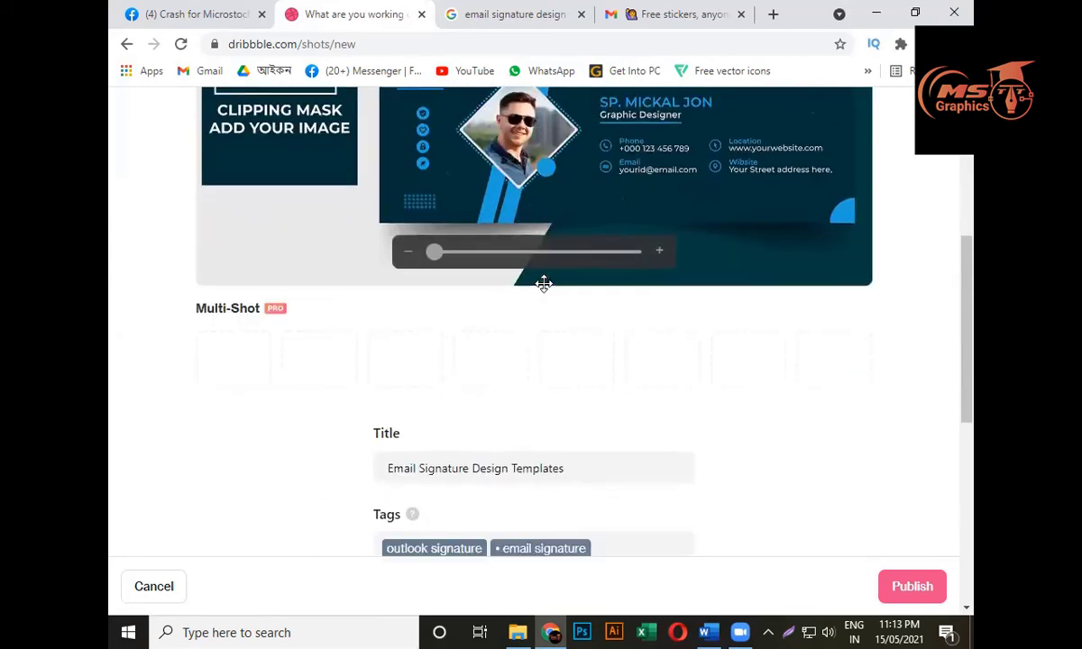
pyautogui.scroll(-1, 388, 406)
pyautogui.scroll(-2, 449, 428)
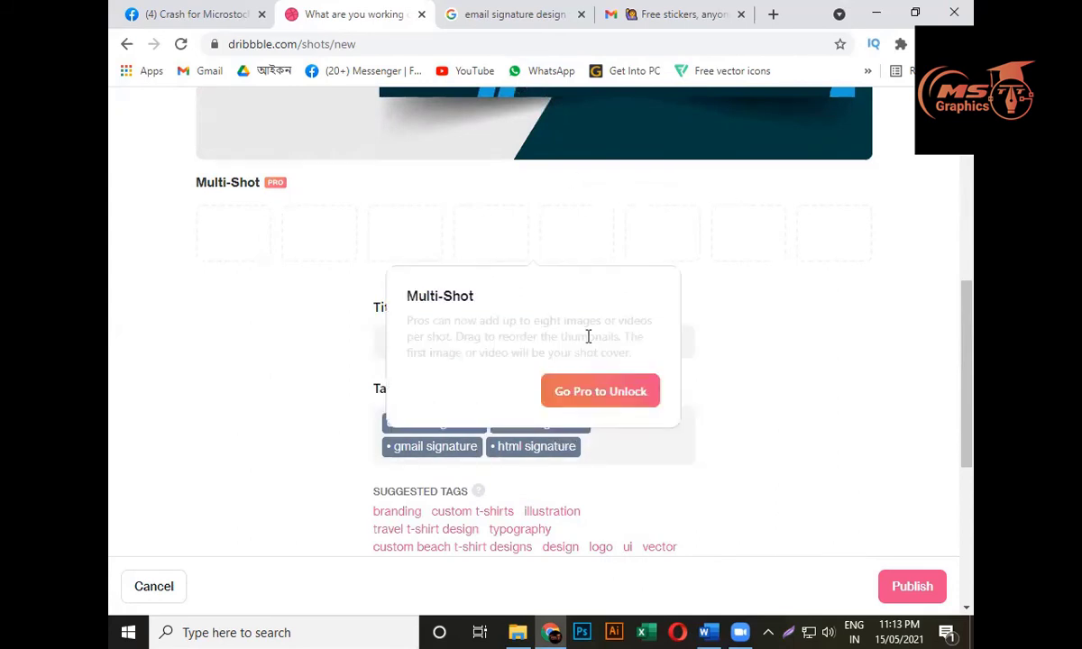
pyautogui.scroll(-2, 663, 472)
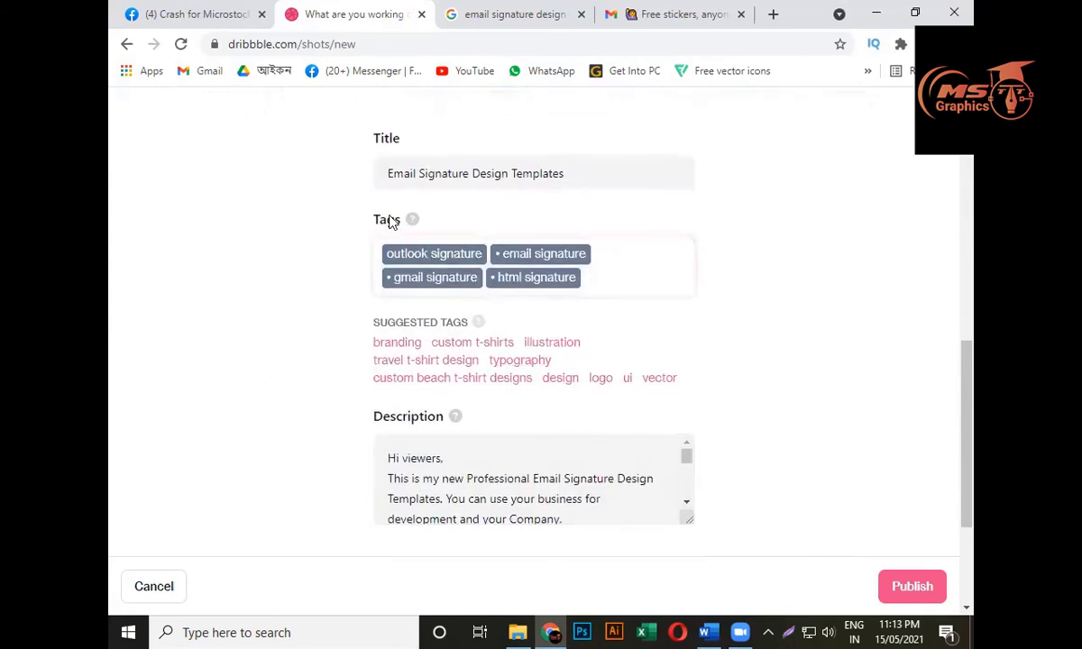
pyautogui.scroll(-2, 505, 388)
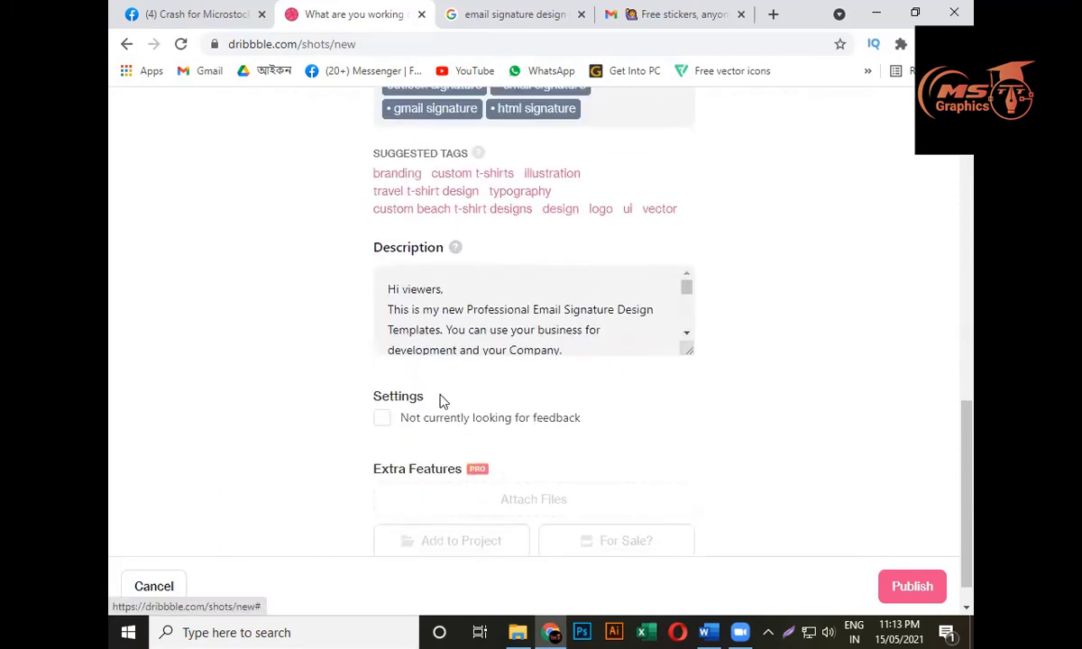
pyautogui.click(910, 587)
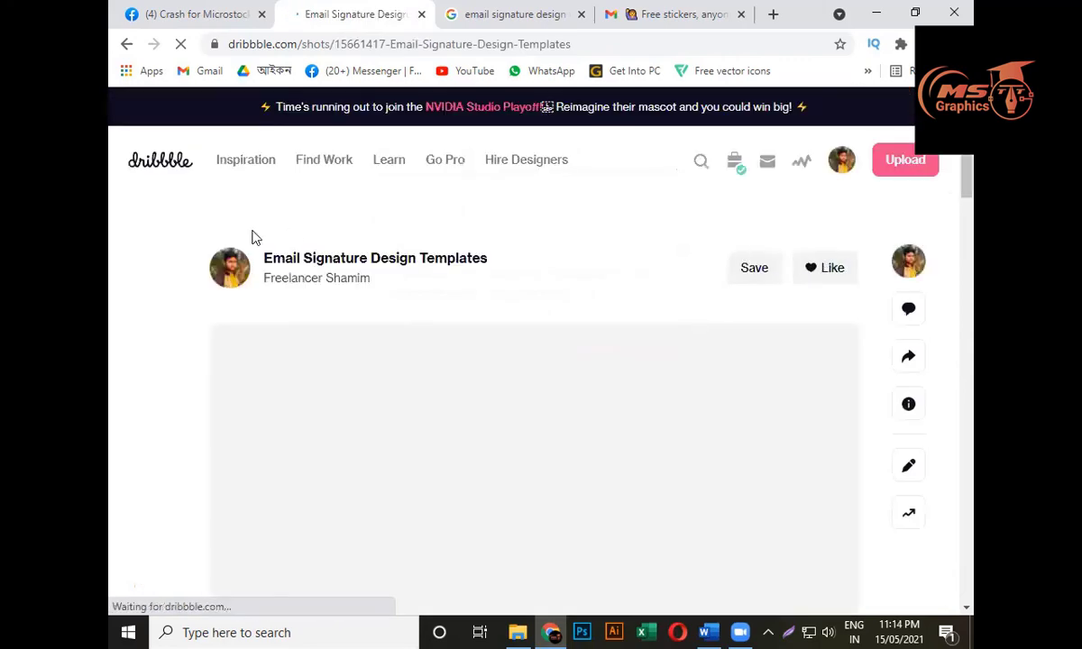
# Look over the published shot page from its title and signature image down to the description
pyautogui.scroll(-2, 254, 236)
pyautogui.scroll(2, 457, 287)
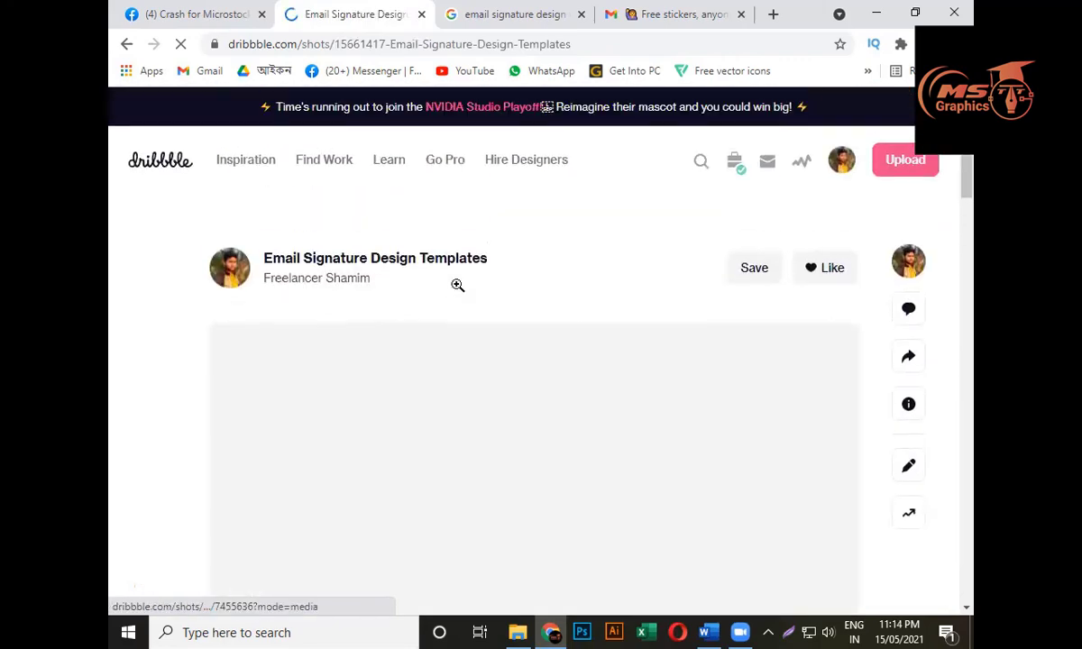
pyautogui.scroll(-5, 458, 290)
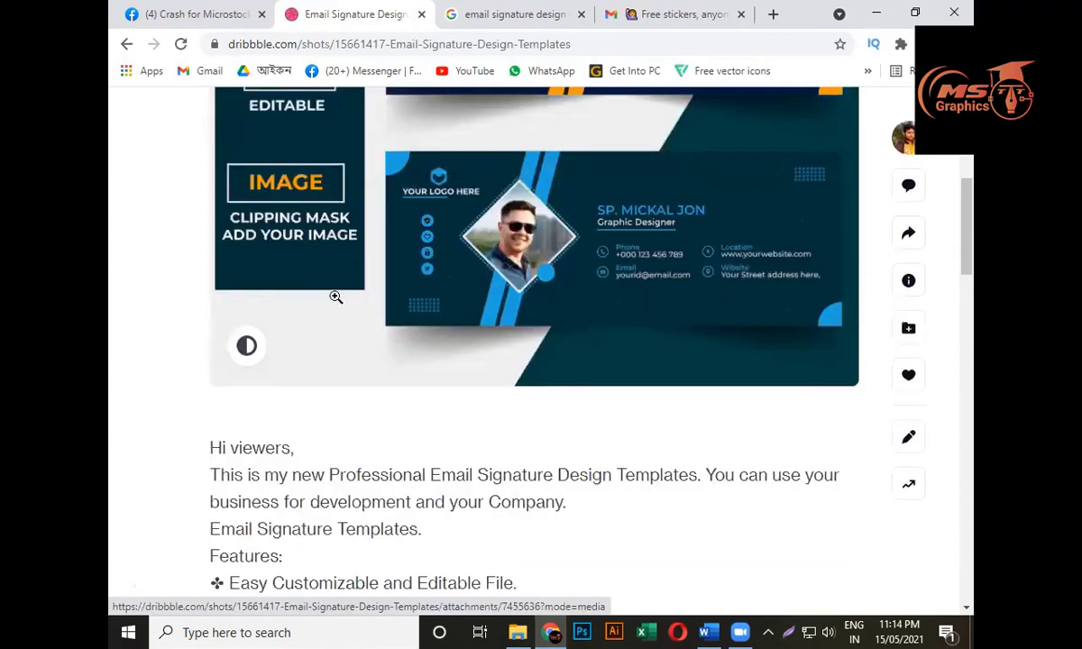
pyautogui.scroll(3, 336, 296)
pyautogui.scroll(2, 370, 302)
pyautogui.scroll(-3, 374, 383)
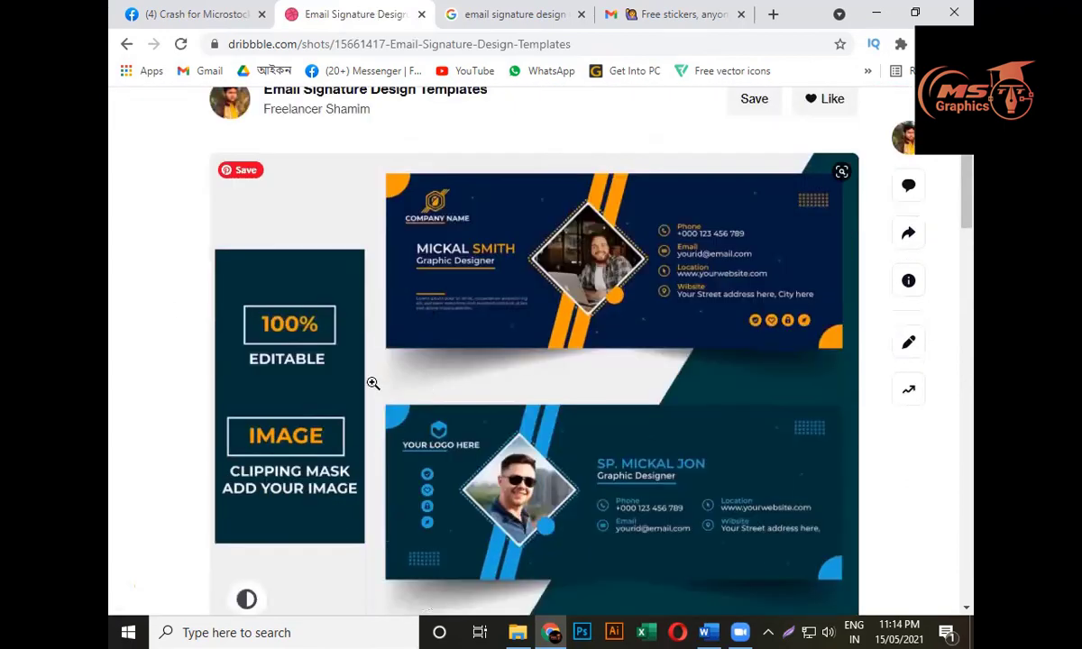
pyautogui.scroll(-5, 463, 330)
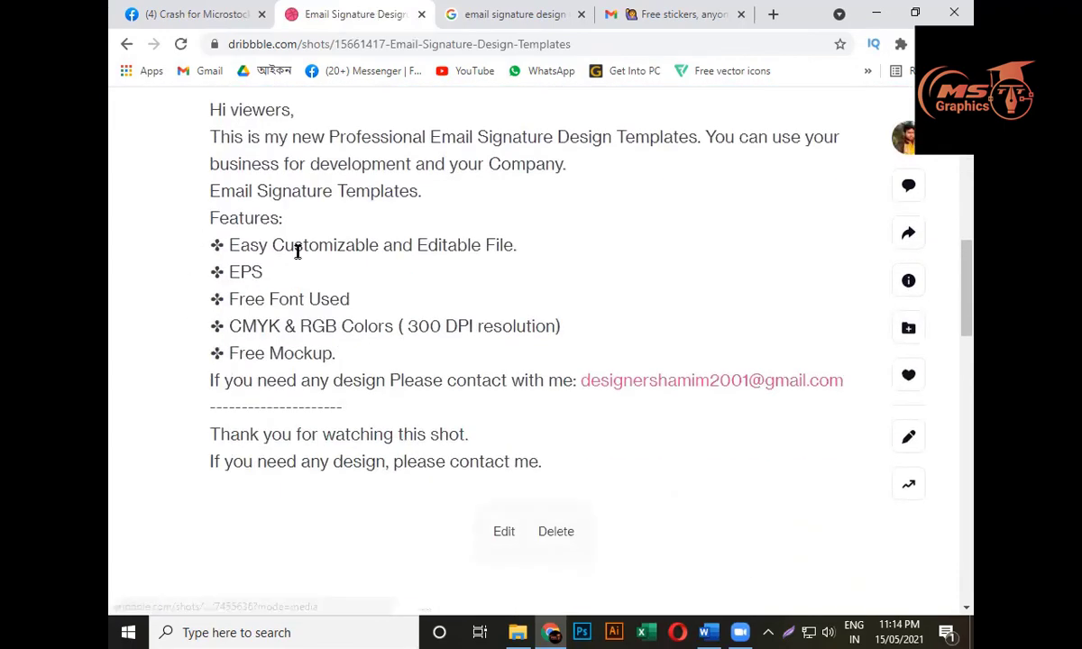
pyautogui.scroll(1, 483, 334)
pyautogui.scroll(2, 483, 334)
pyautogui.scroll(-1, 221, 299)
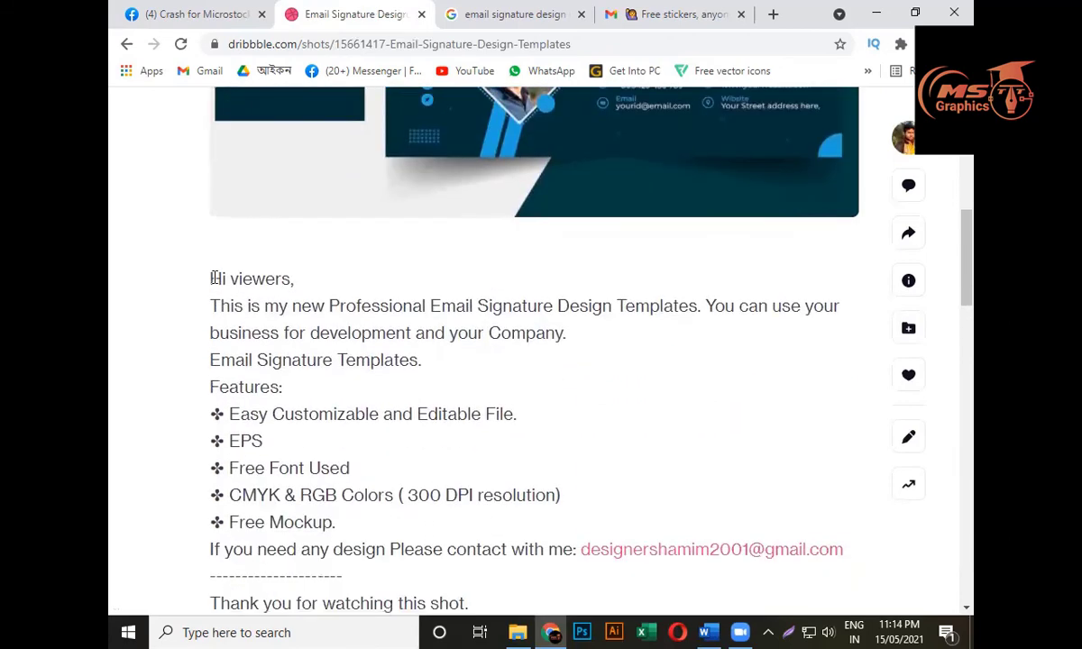
# Read through the published description, from the "Hi viewers," greeting and the features list to the contact and closing lines
pyautogui.moveTo(215, 279); pyautogui.dragTo(280, 386)
pyautogui.click(294, 391)
pyautogui.scroll(-2, 239, 311)
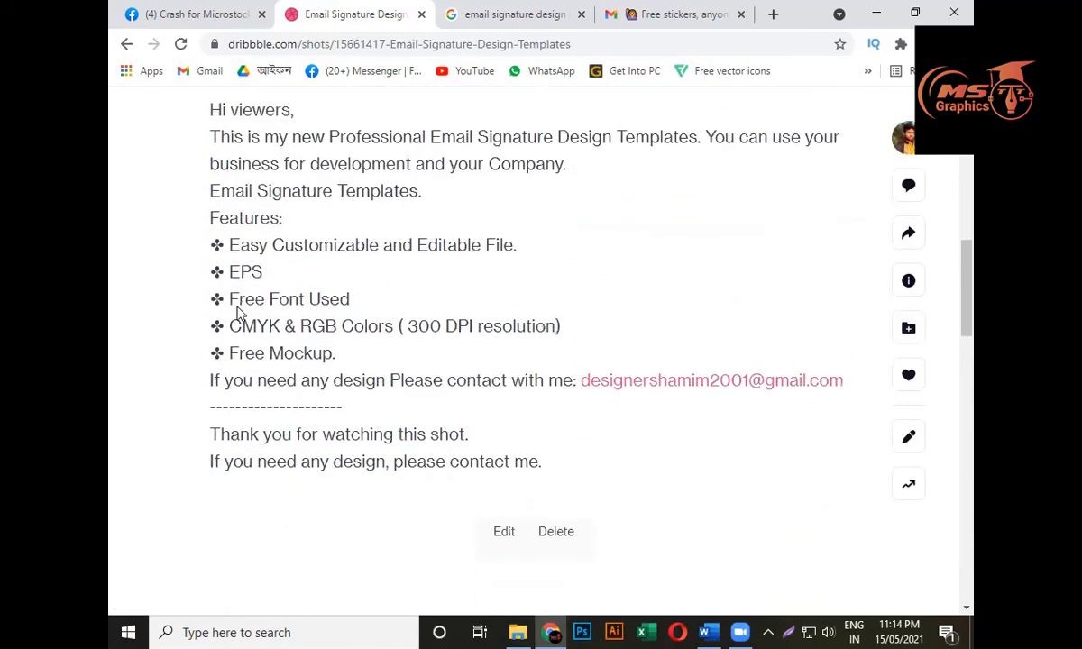
pyautogui.moveTo(215, 252); pyautogui.dragTo(386, 351)
pyautogui.click(386, 350)
pyautogui.scroll(3, 282, 378)
pyautogui.scroll(-3, 536, 248)
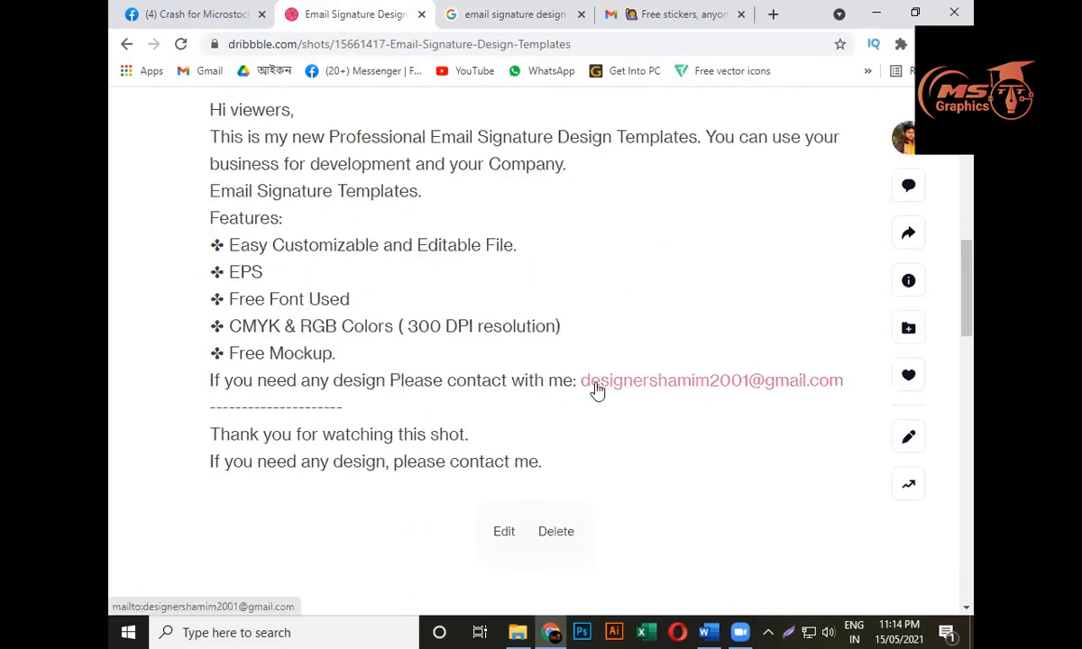
pyautogui.scroll(-3, 722, 433)
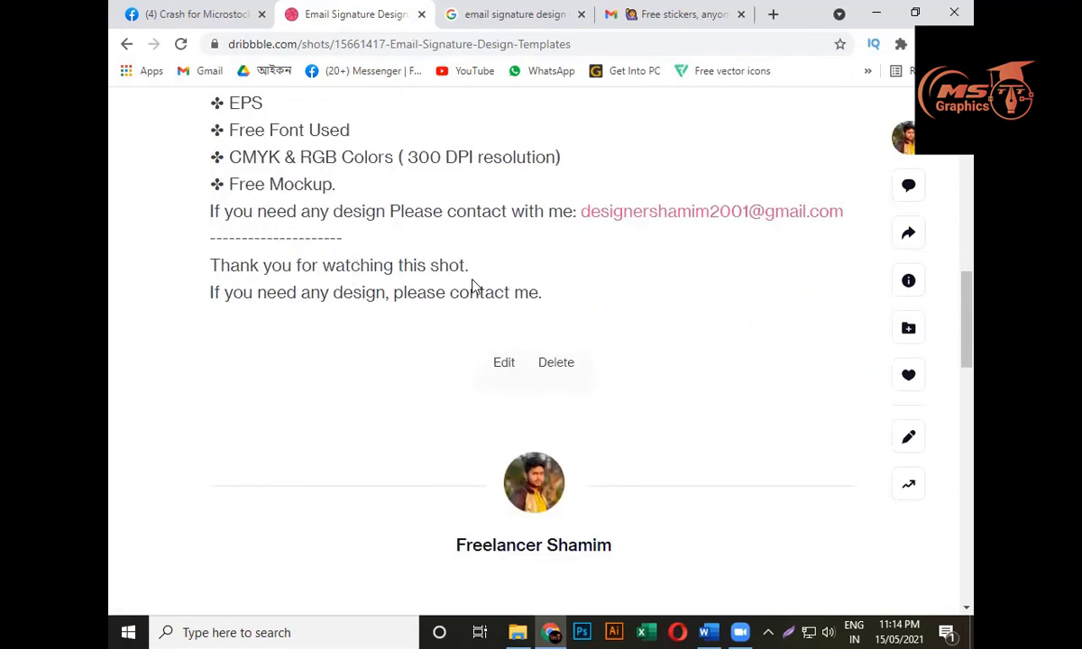
# Examine both email signature designs in the published shot's image and return to the page header
pyautogui.scroll(5, 473, 286)
pyautogui.scroll(3, 392, 291)
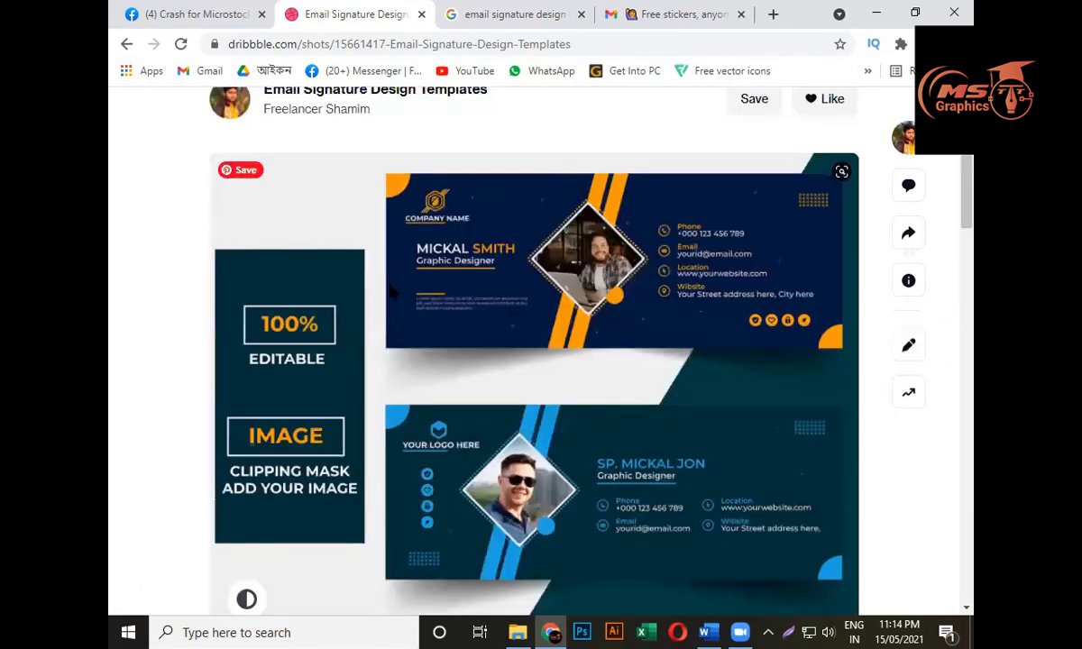
pyautogui.scroll(3, 390, 288)
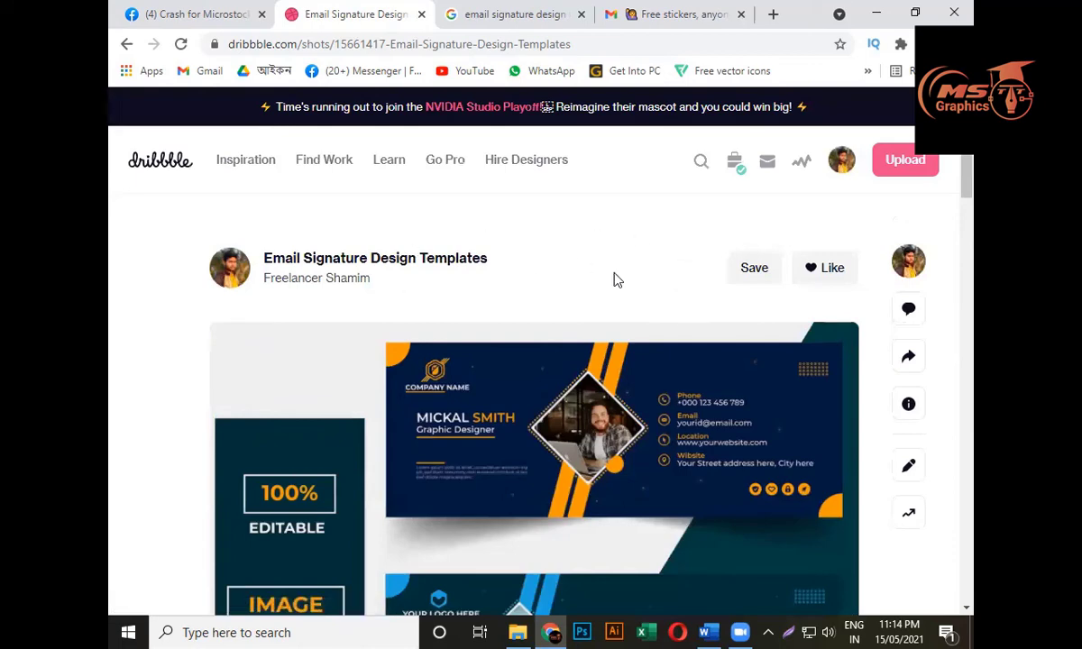
pyautogui.scroll(-3, 499, 305)
pyautogui.scroll(-3, 470, 323)
pyautogui.scroll(1, 445, 347)
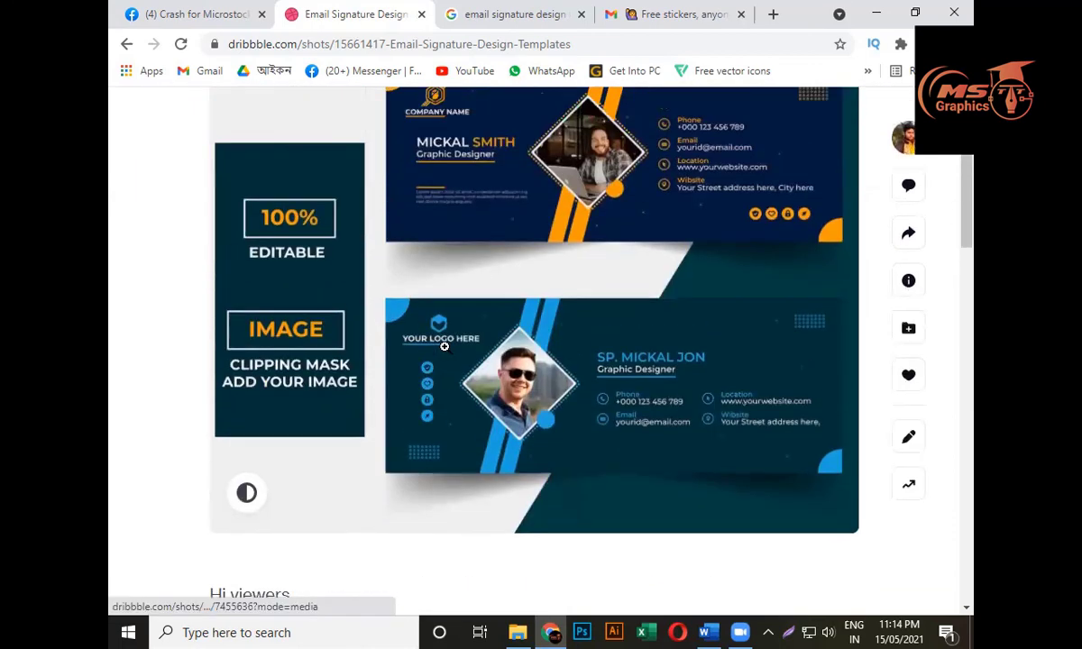
pyautogui.scroll(5, 444, 346)
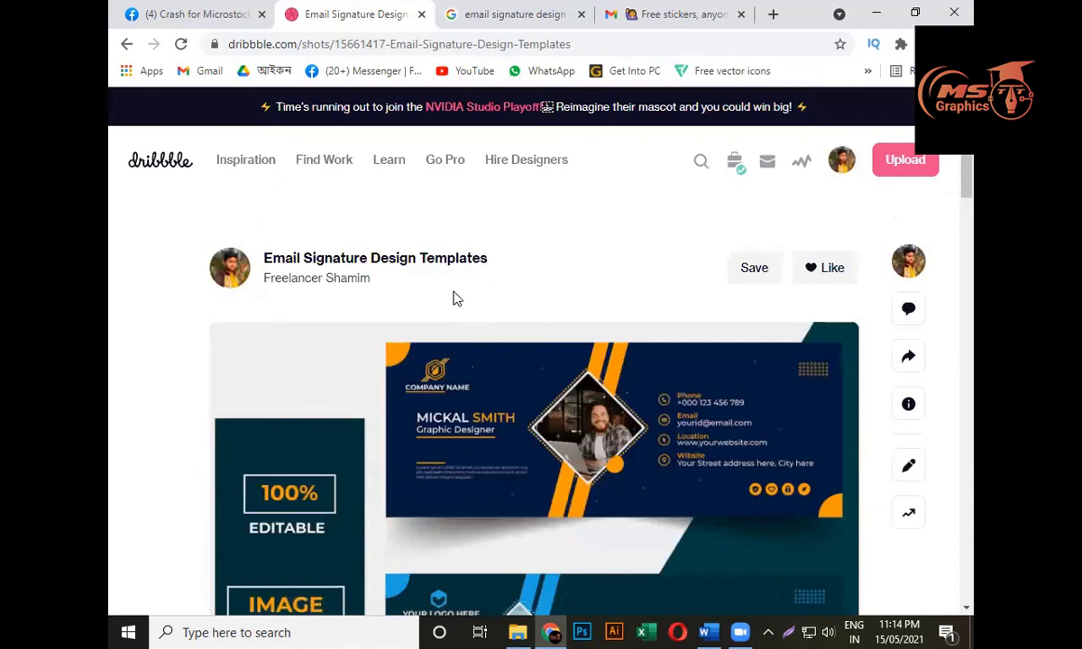